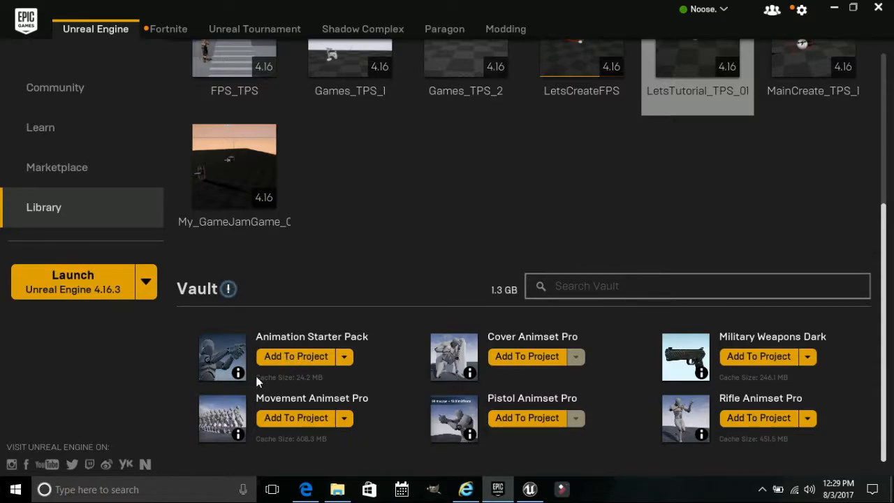
# Add the Movement Animset Pro pack from the Vault to the LetsTutorial_TPS_01 project
pyautogui.click(293, 419)
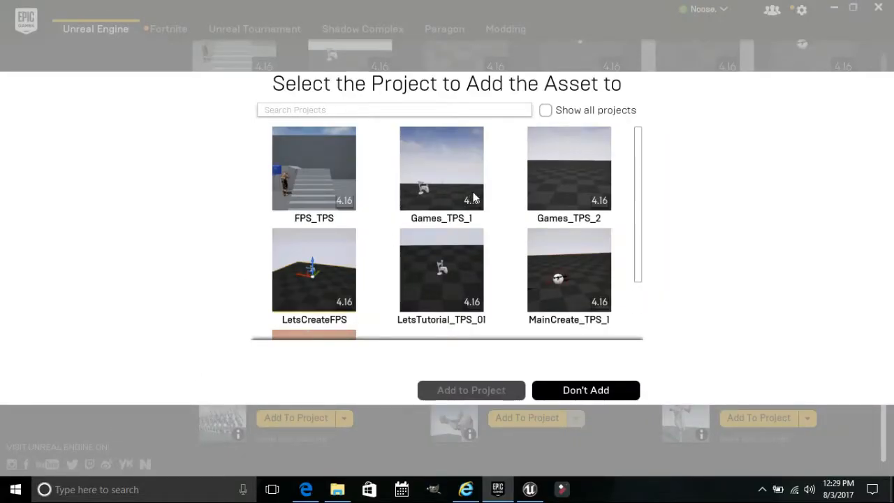
pyautogui.scroll(-3, 561, 209)
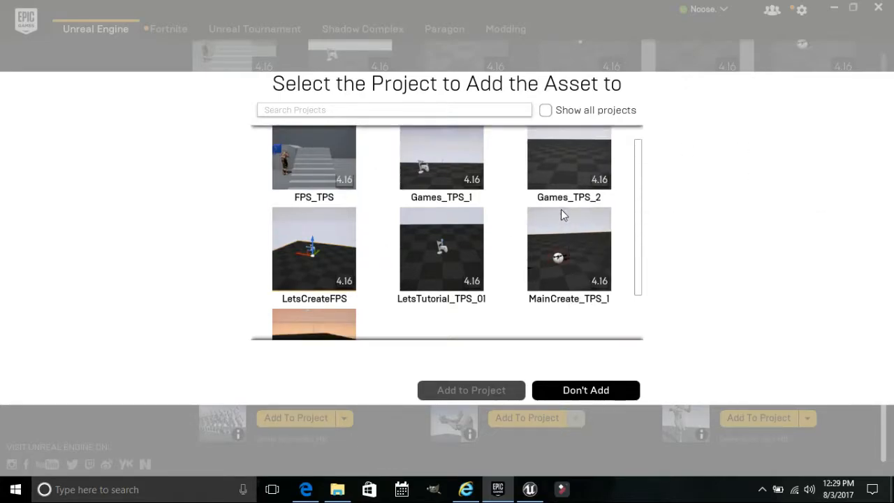
pyautogui.scroll(2, 320, 243)
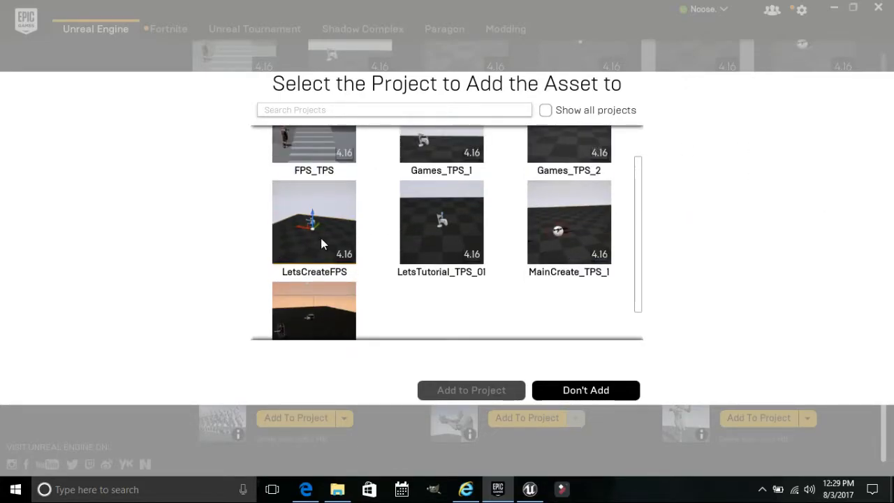
pyautogui.click(424, 234)
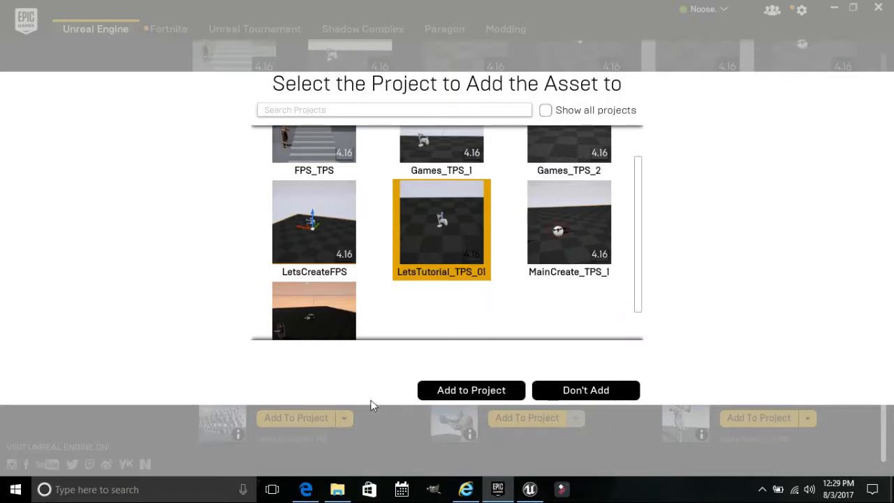
pyautogui.click(474, 391)
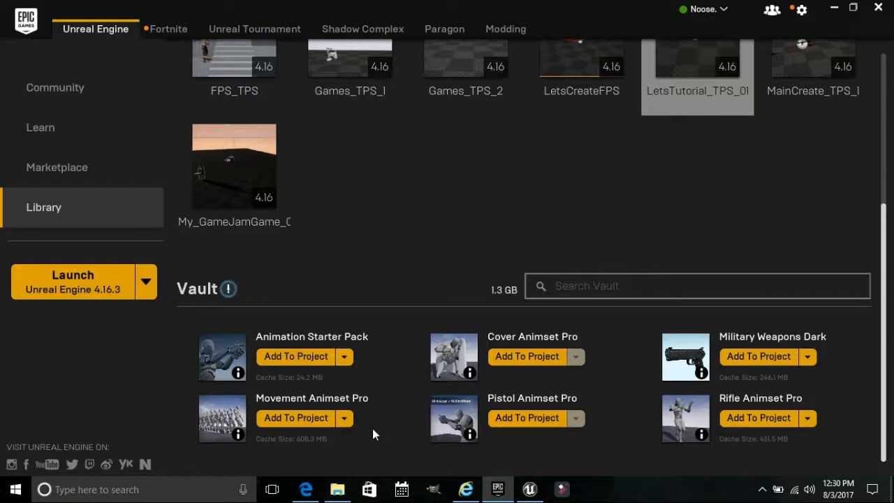
# Switch to the Unreal Editor and look through the project's GameFiles, Maps and MovementAnimsetPro content folders
pyautogui.moveTo(527, 498)
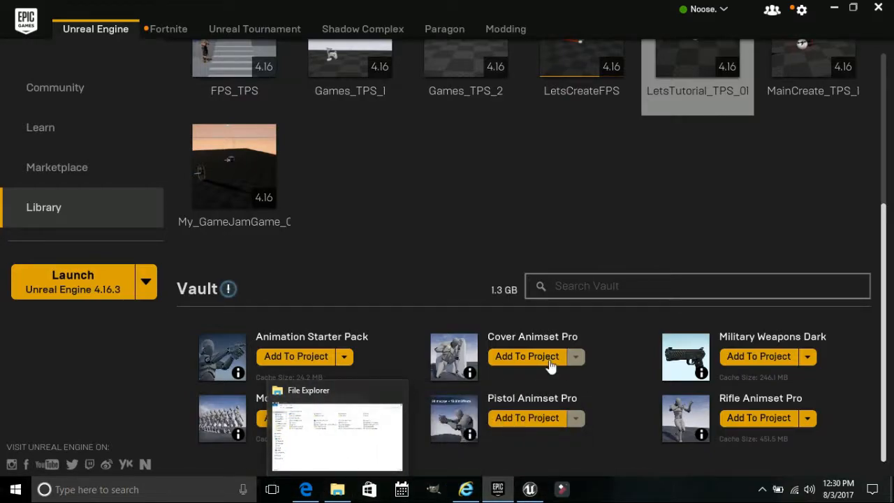
pyautogui.click(531, 490)
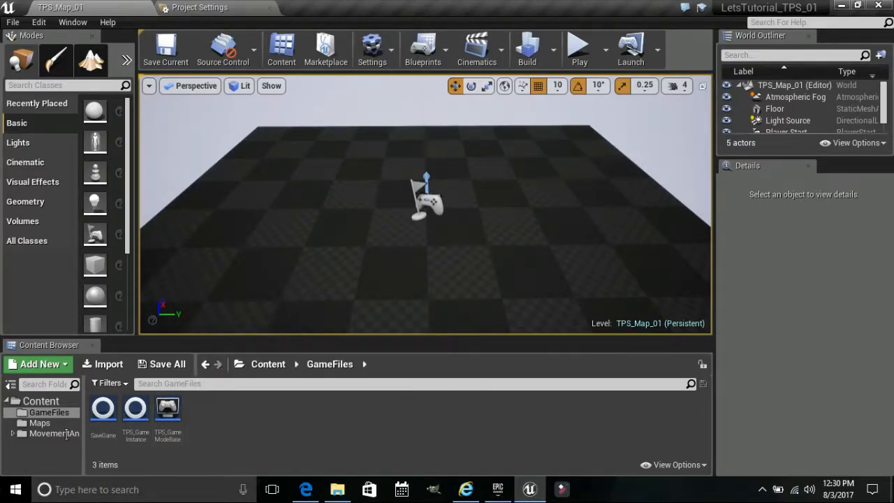
pyautogui.click(35, 401)
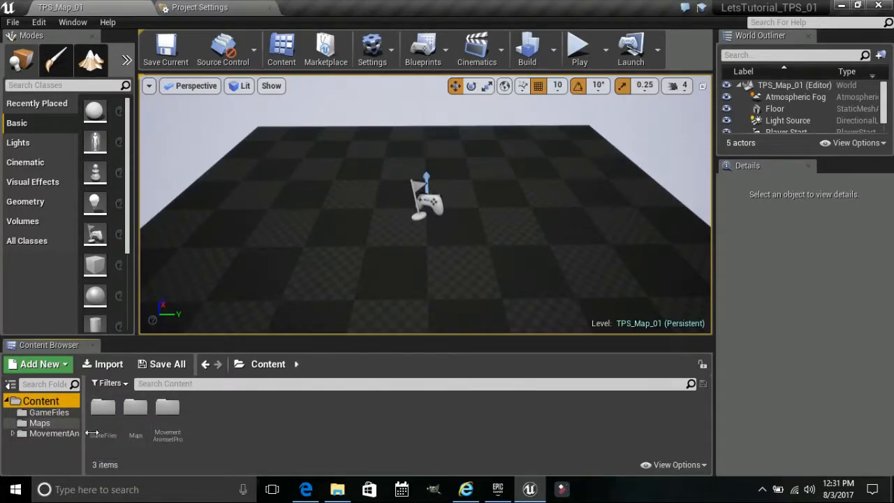
pyautogui.doubleClick(103, 407)
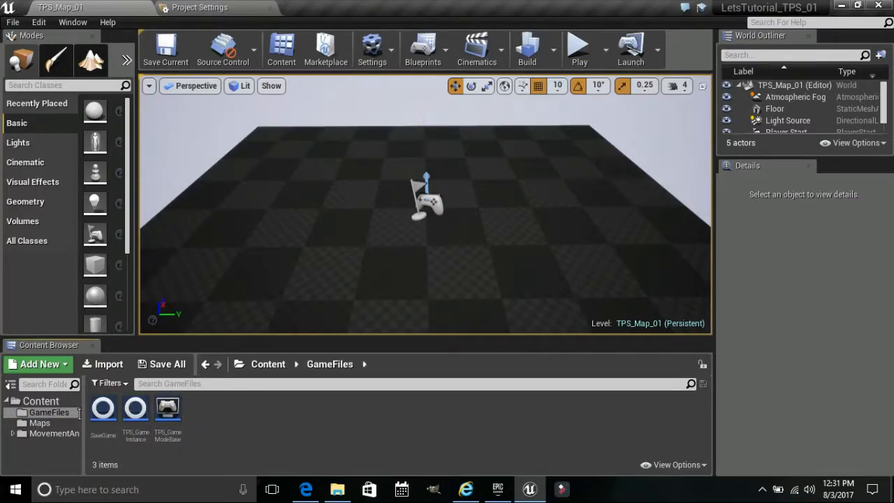
pyautogui.click(45, 425)
pyautogui.click(44, 402)
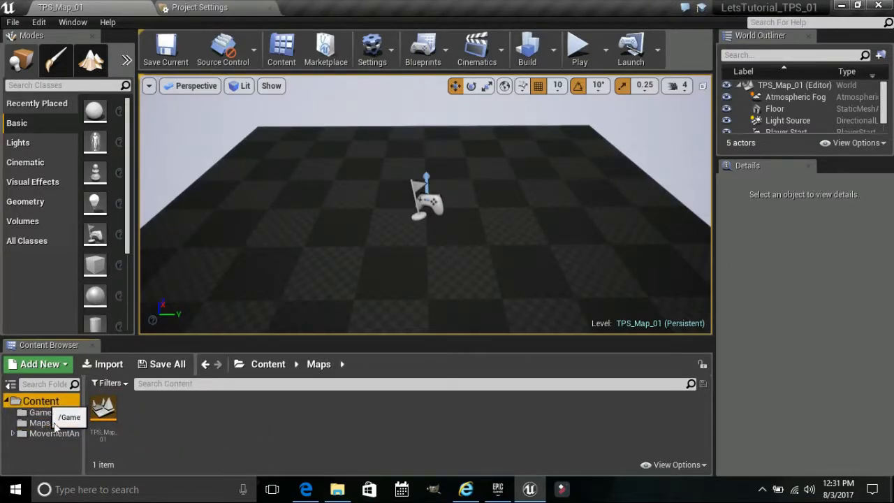
pyautogui.doubleClick(168, 408)
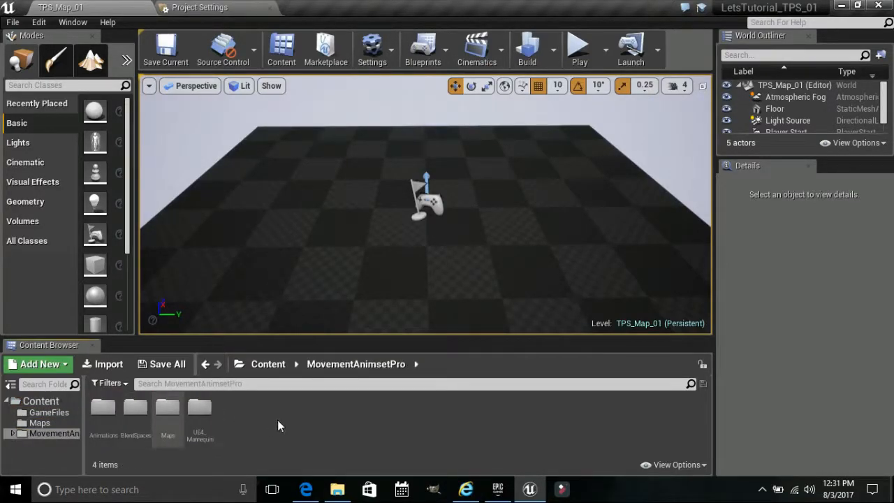
pyautogui.click(41, 423)
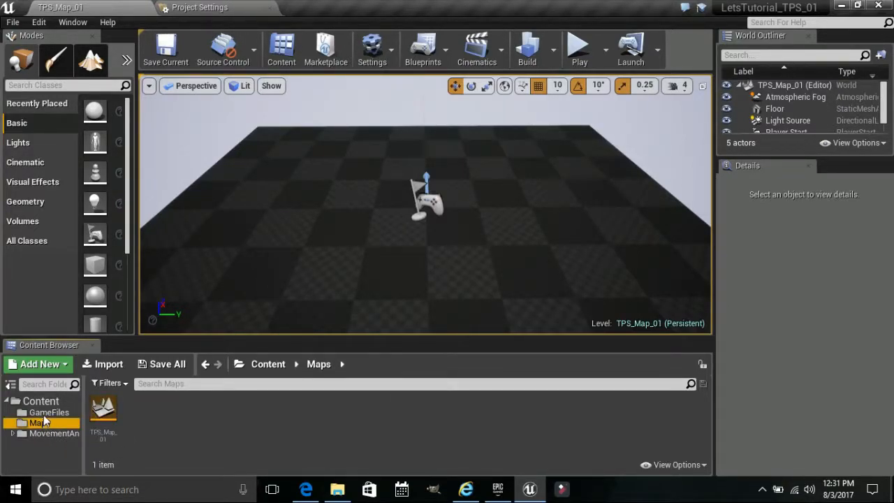
pyautogui.click(48, 412)
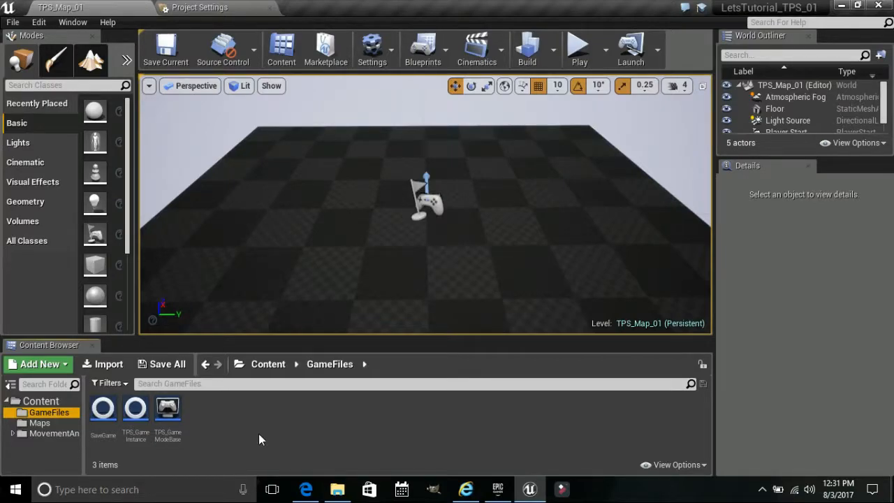
pyautogui.click(40, 401)
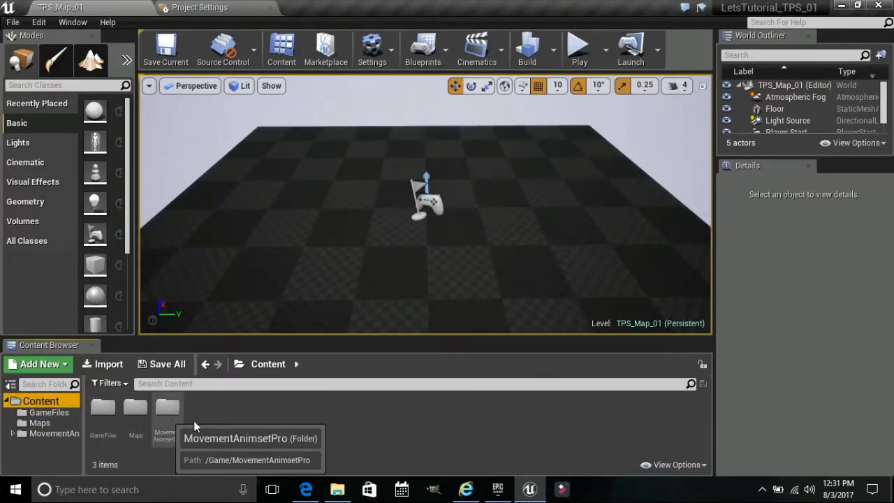
pyautogui.click(12, 433)
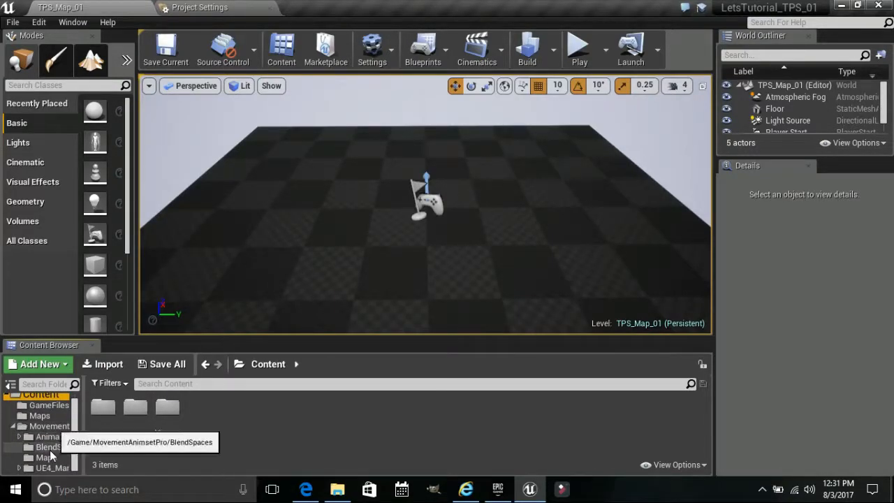
pyautogui.scroll(1, 51, 451)
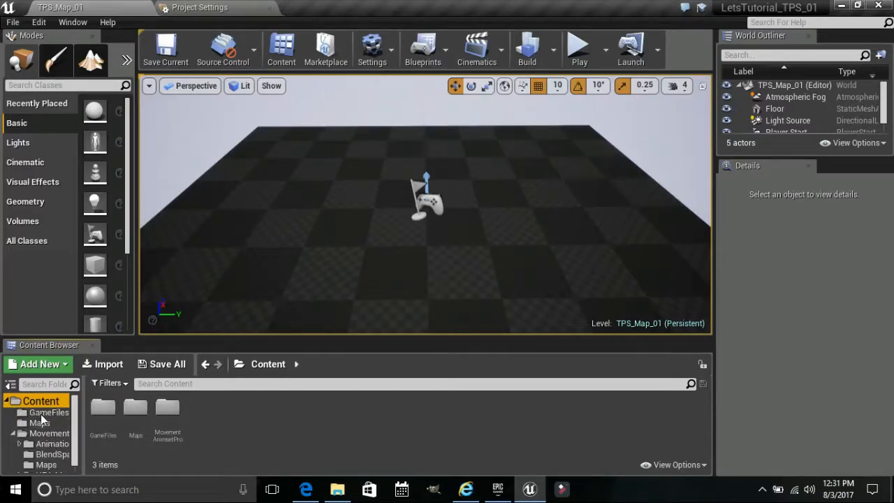
pyautogui.scroll(-1, 54, 462)
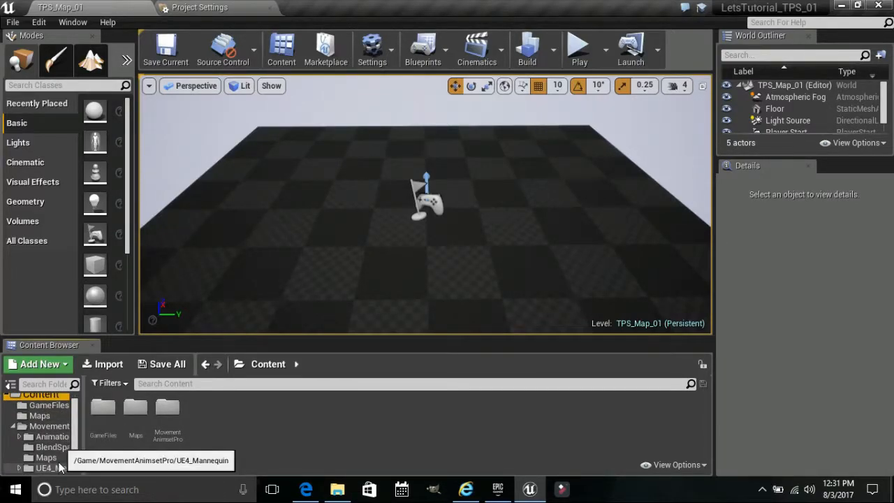
# Create a new folder named Character in the root Content folder
pyautogui.rightClick(221, 419)
pyautogui.click(246, 56)
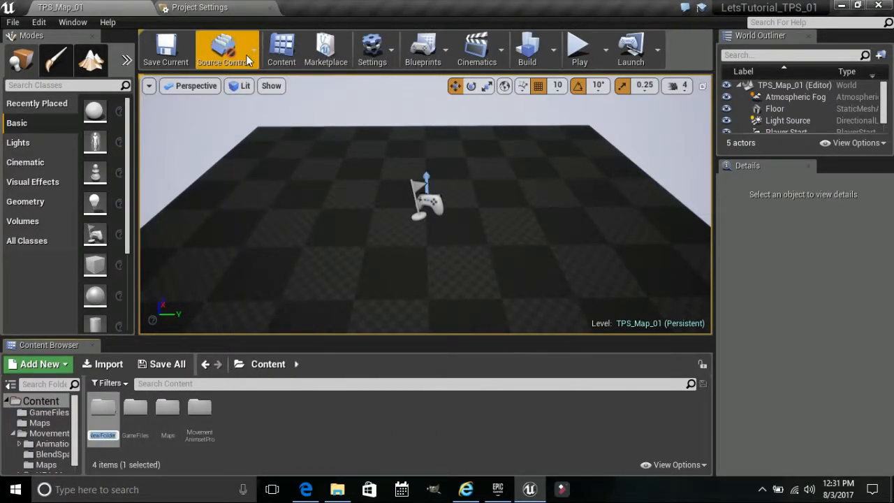
pyautogui.write('Character')
pyautogui.press('Return')
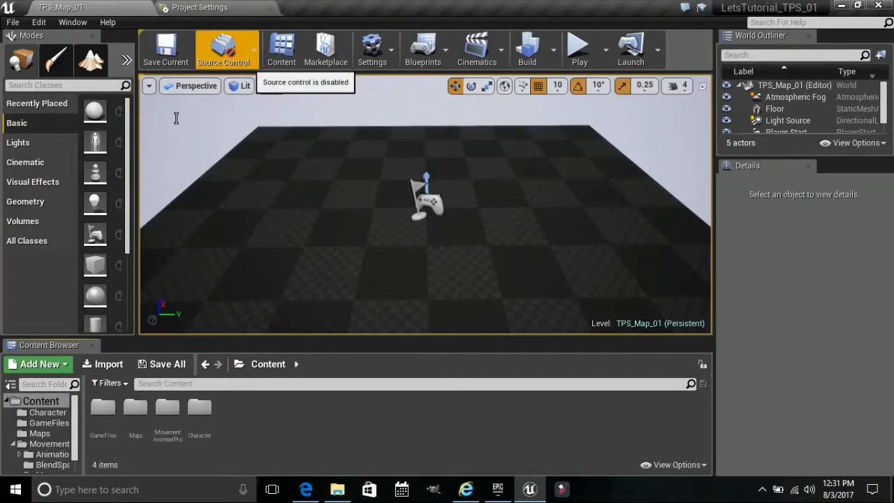
pyautogui.scroll(-1, 40, 456)
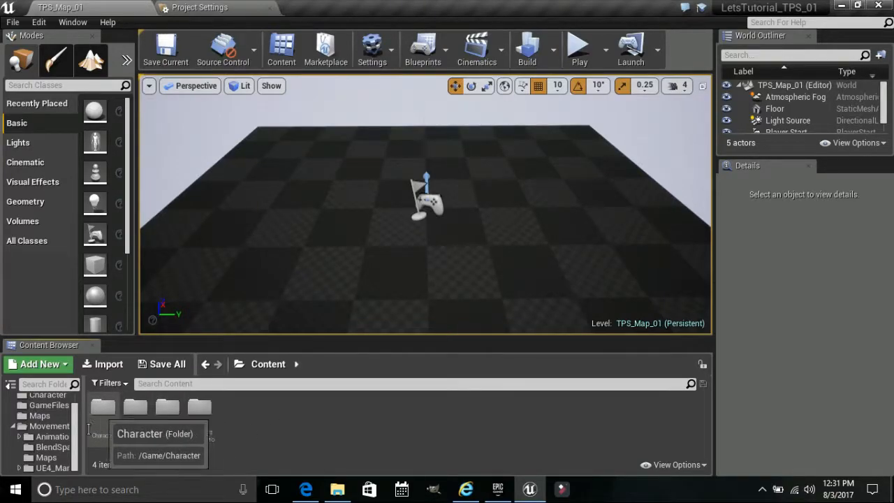
pyautogui.scroll(2, 42, 446)
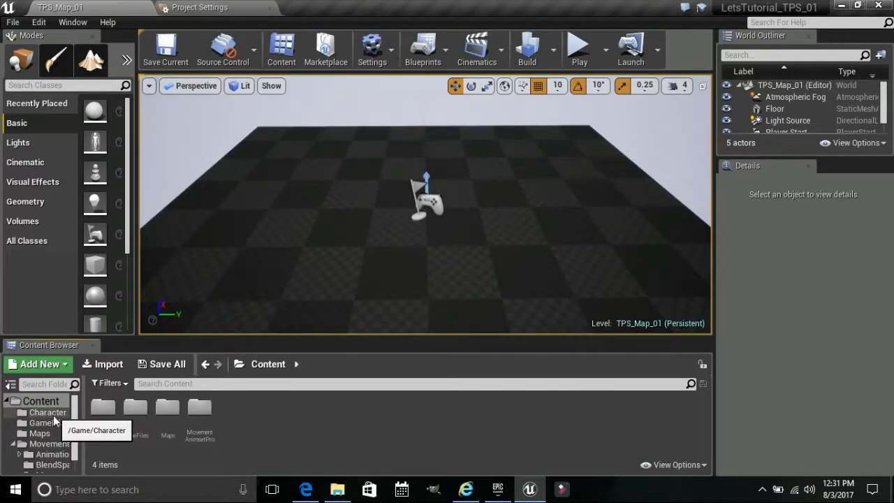
pyautogui.click(47, 413)
pyautogui.scroll(-1, 44, 428)
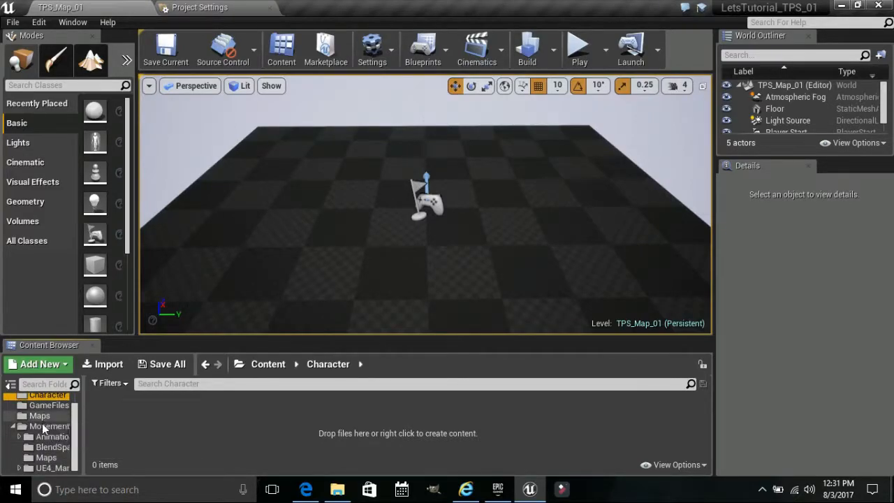
pyautogui.scroll(1, 44, 430)
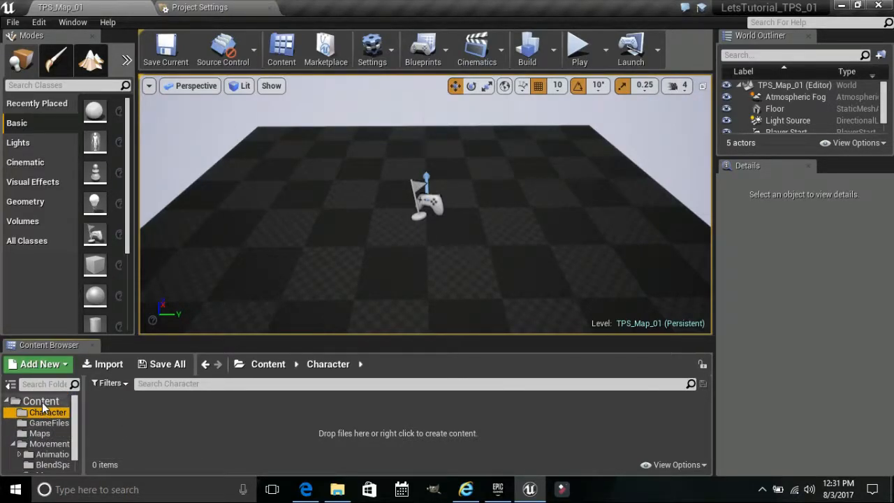
pyautogui.click(41, 401)
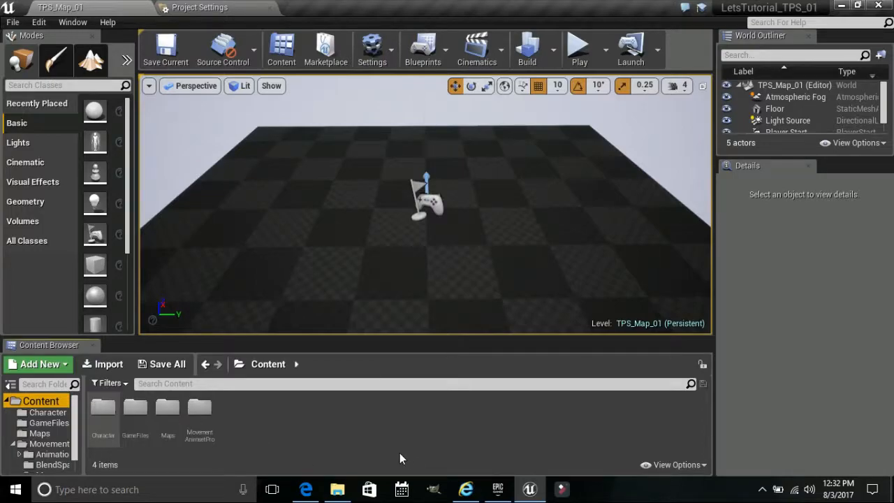
# Create a Blueprint class with Character as its parent in the Character folder and name it My_TPS_Character
pyautogui.doubleClick(102, 407)
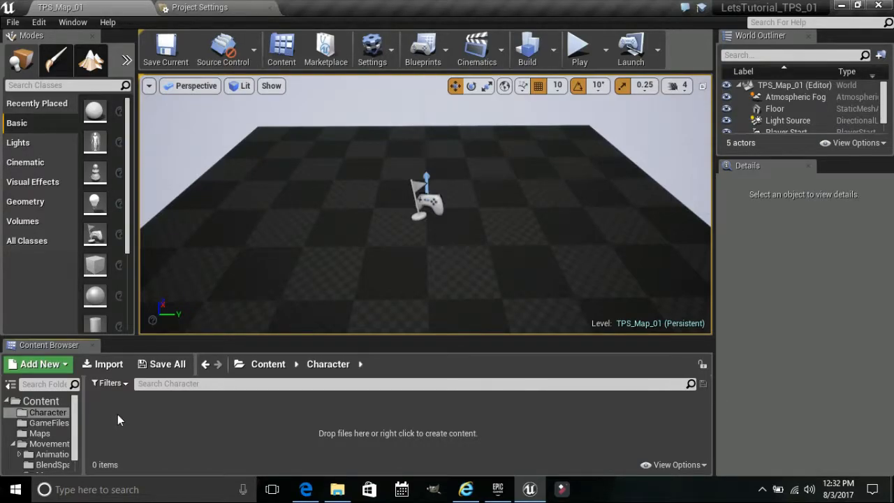
pyautogui.rightClick(118, 417)
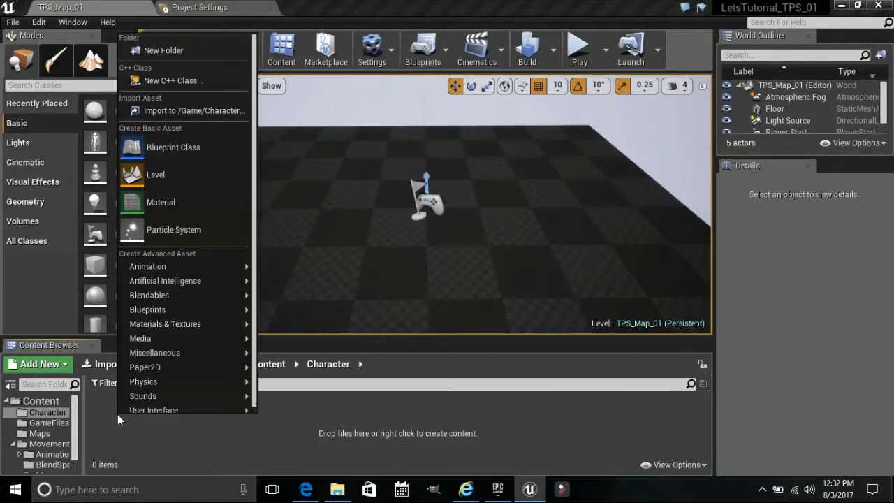
pyautogui.click(171, 147)
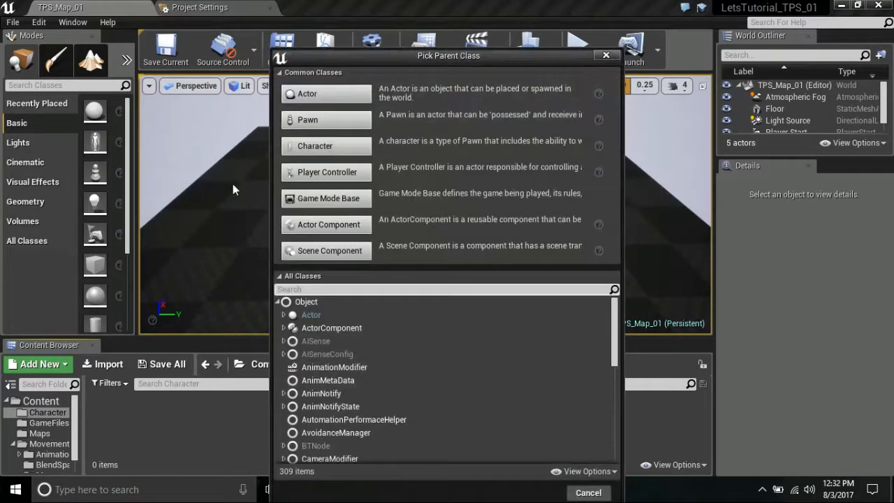
pyautogui.click(322, 149)
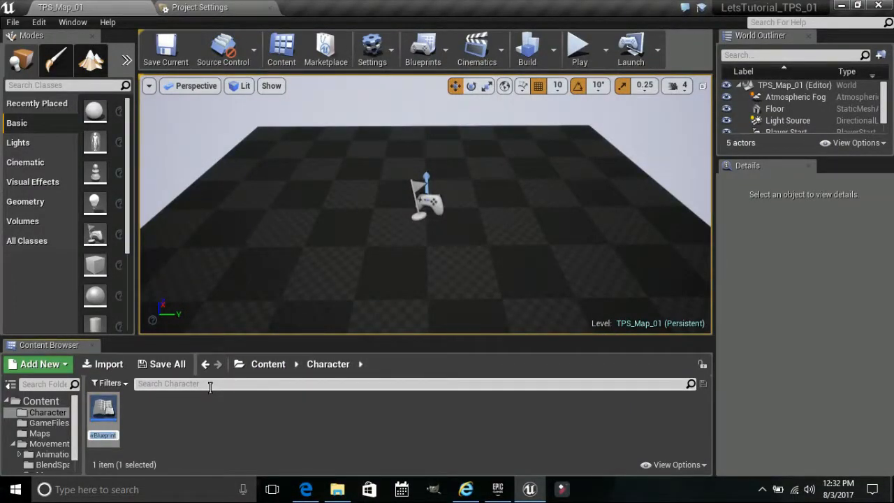
pyautogui.write('My_TP')
pyautogui.press('Return')
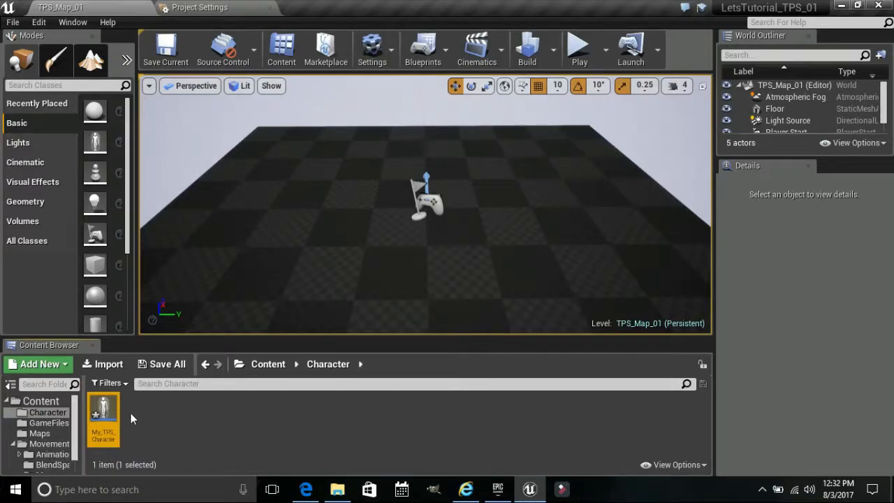
# Open the My_TPS_Character blueprint and dock its editor window alongside the TPS_Map_01 level tab
pyautogui.moveTo(106, 399)
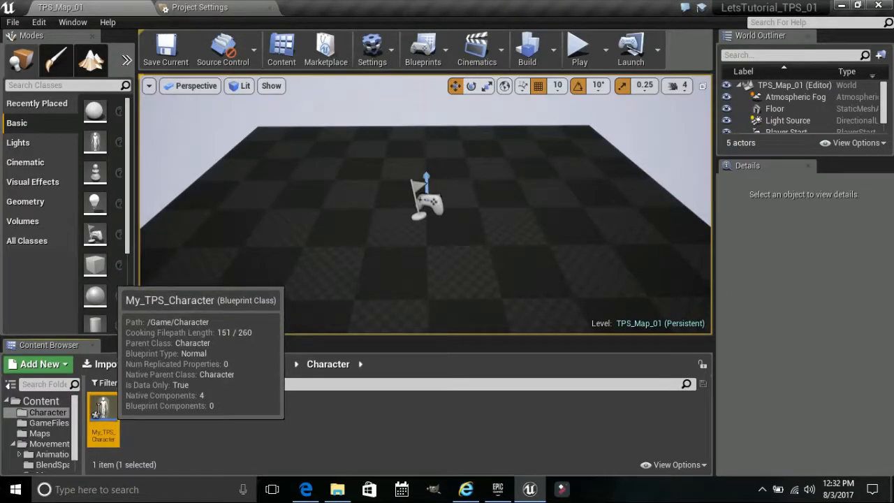
pyautogui.doubleClick(100, 409)
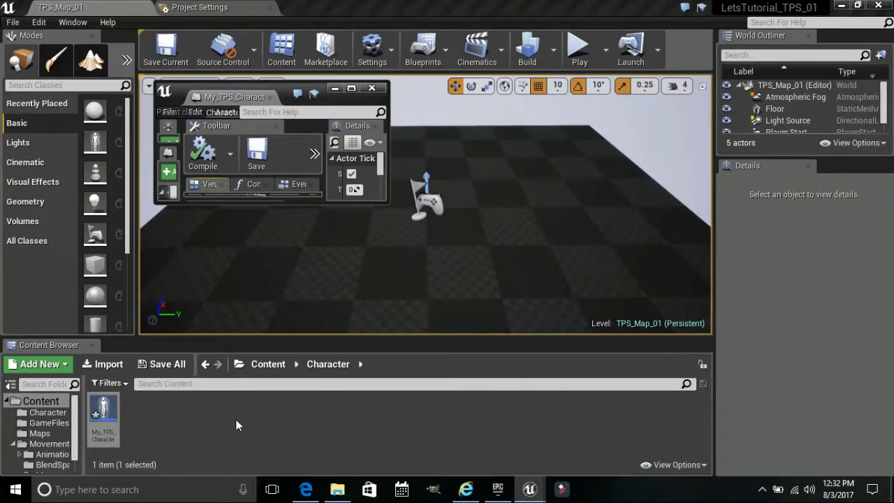
pyautogui.moveTo(223, 98); pyautogui.dragTo(178, 15)
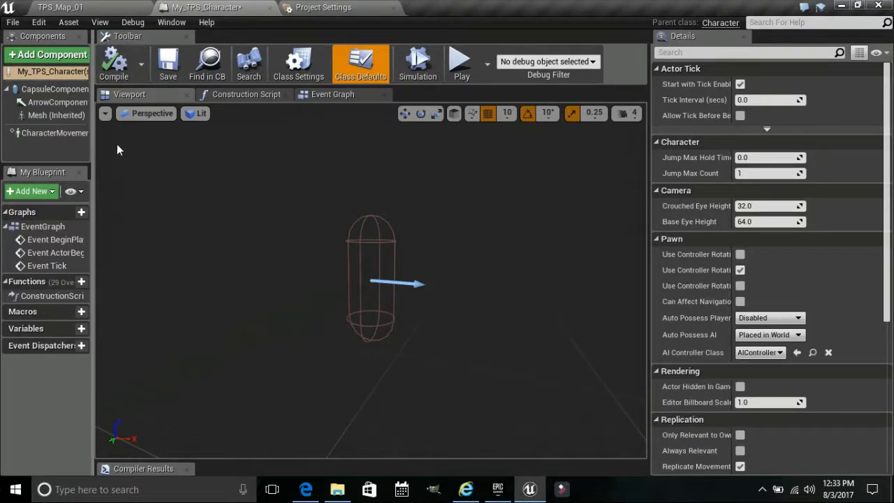
# Inspect the inherited arrow, mesh and character movement components of My_TPS_Character
pyautogui.click(59, 102)
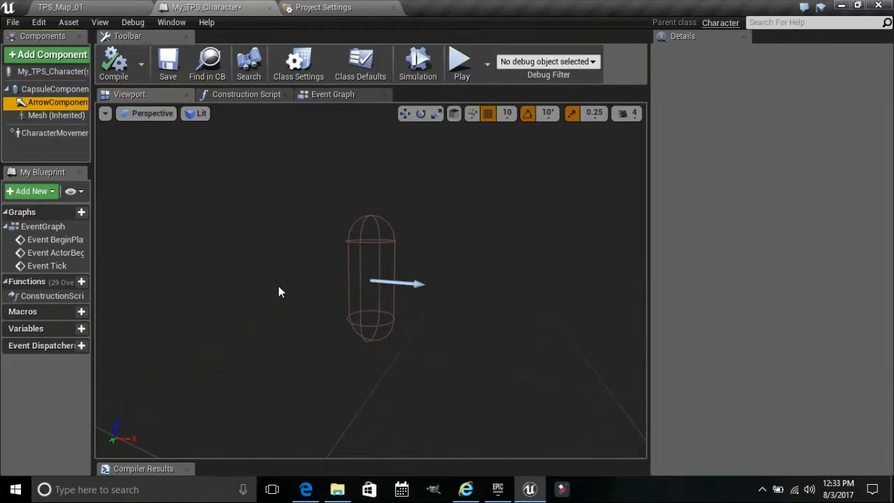
pyautogui.click(45, 114)
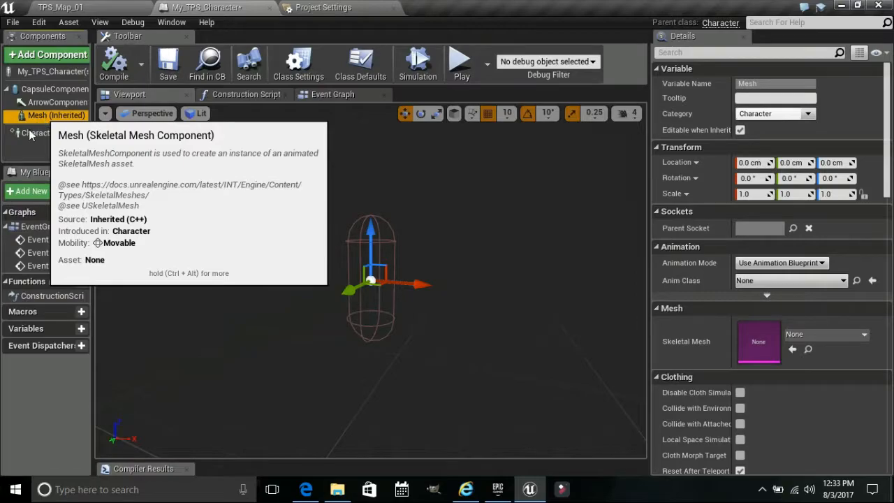
pyautogui.click(44, 130)
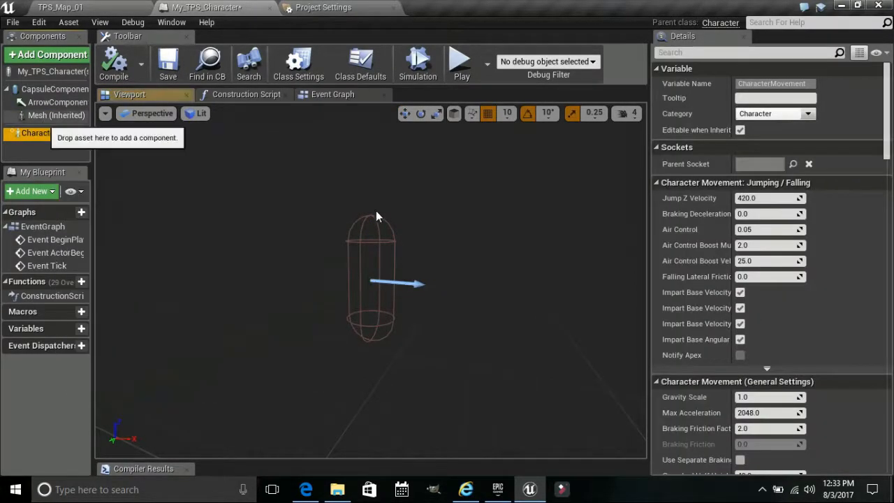
# Assign SK_Mannequin as the skeletal mesh of the inherited Mesh component
pyautogui.moveTo(886, 148)
pyautogui.mouseDown()
pyautogui.moveTo(884, 383)
pyautogui.moveTo(878, 135)
pyautogui.mouseUp()
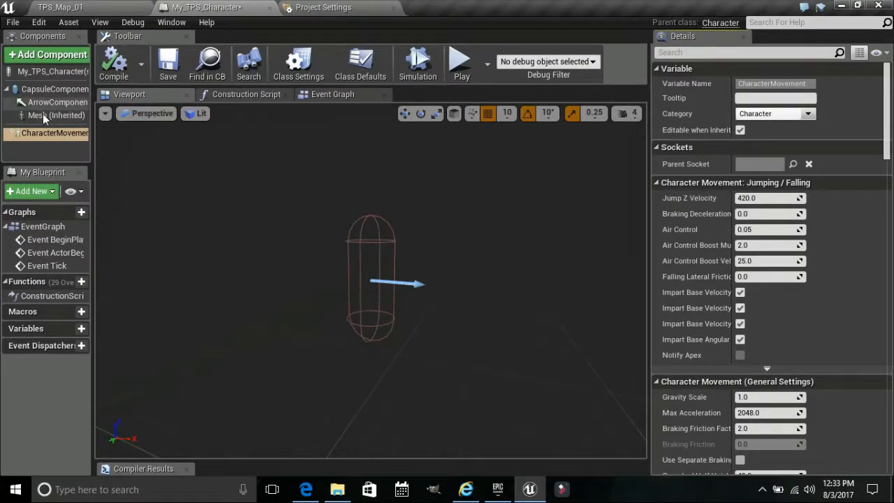
pyautogui.click(39, 116)
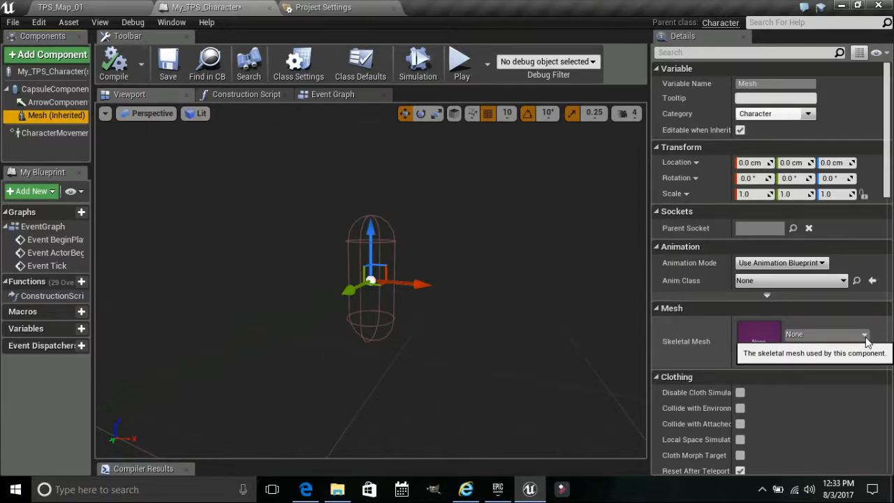
pyautogui.click(864, 336)
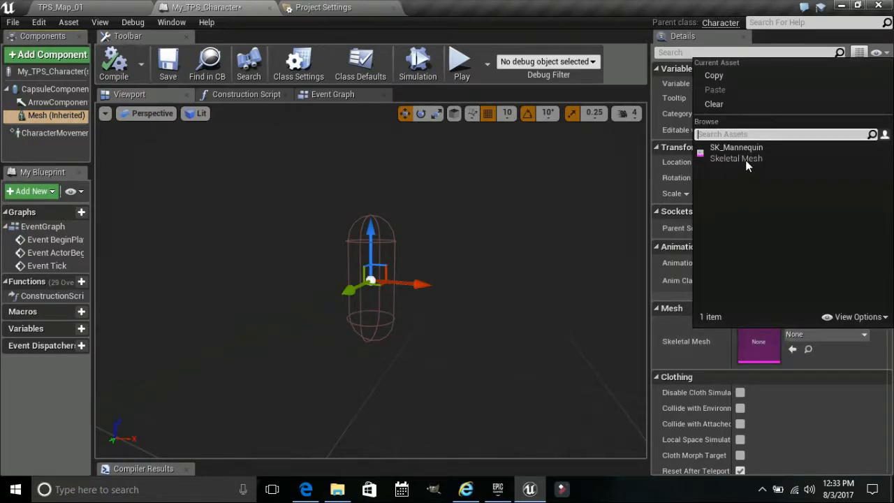
pyautogui.click(747, 155)
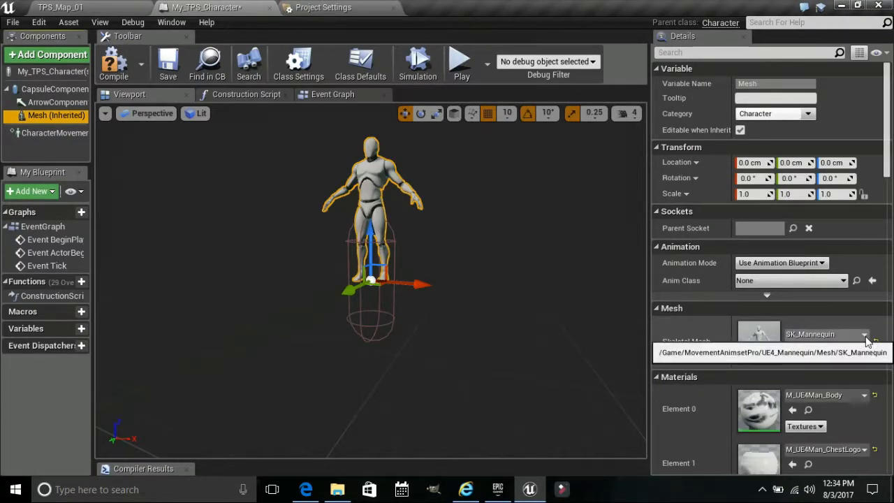
pyautogui.click(824, 335)
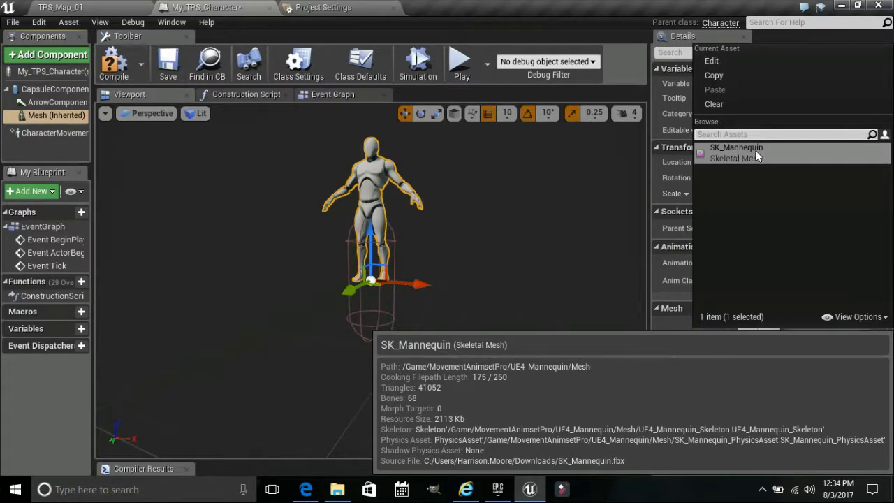
pyautogui.click(753, 153)
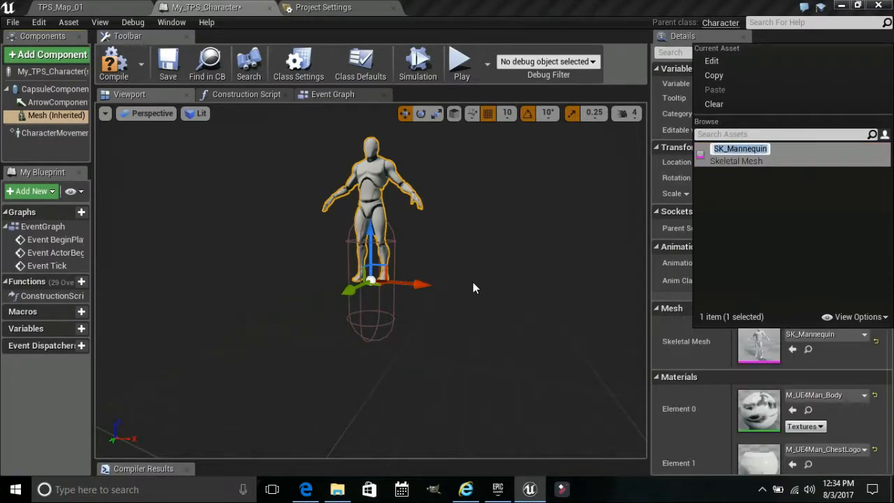
pyautogui.click(517, 382)
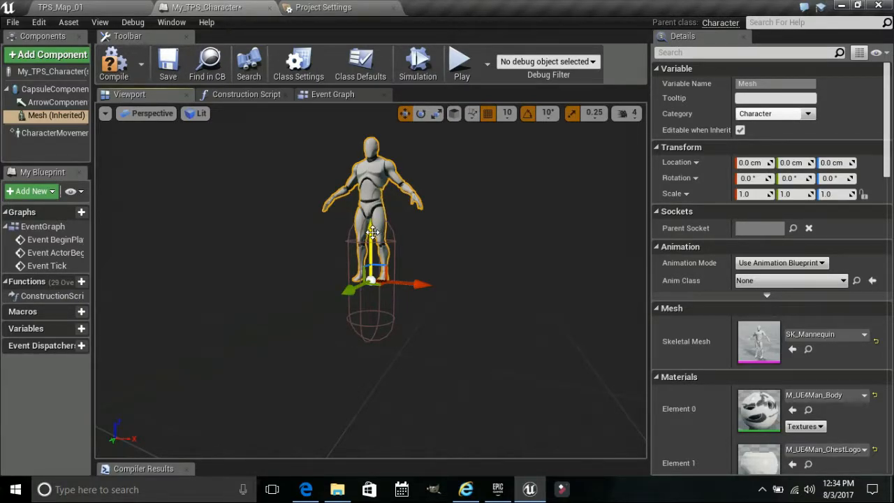
# Lower the mannequin mesh along the vertical axis to a Z location of -80 cm inside the capsule
pyautogui.moveTo(372, 233); pyautogui.dragTo(374, 297)
pyautogui.moveTo(444, 296); pyautogui.dragTo(422, 290, button='right')
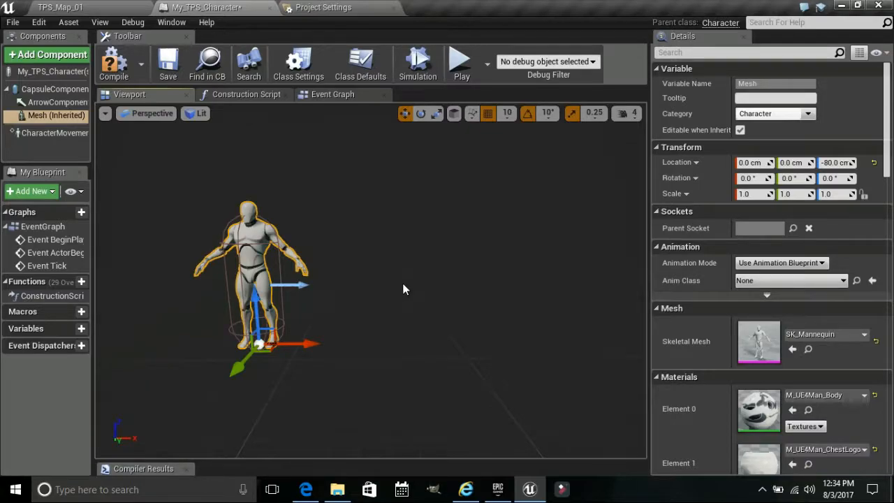
pyautogui.moveTo(403, 283); pyautogui.dragTo(403, 283, button='middle')
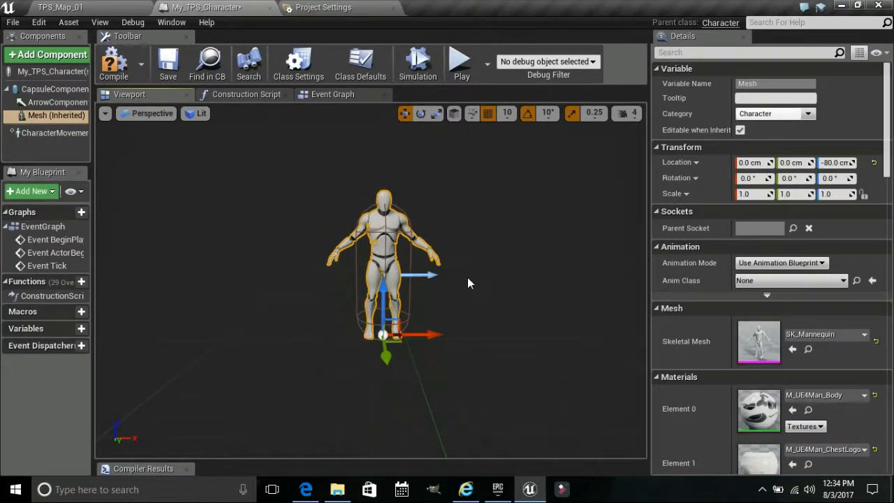
pyautogui.moveTo(468, 278); pyautogui.dragTo(468, 277, button='middle')
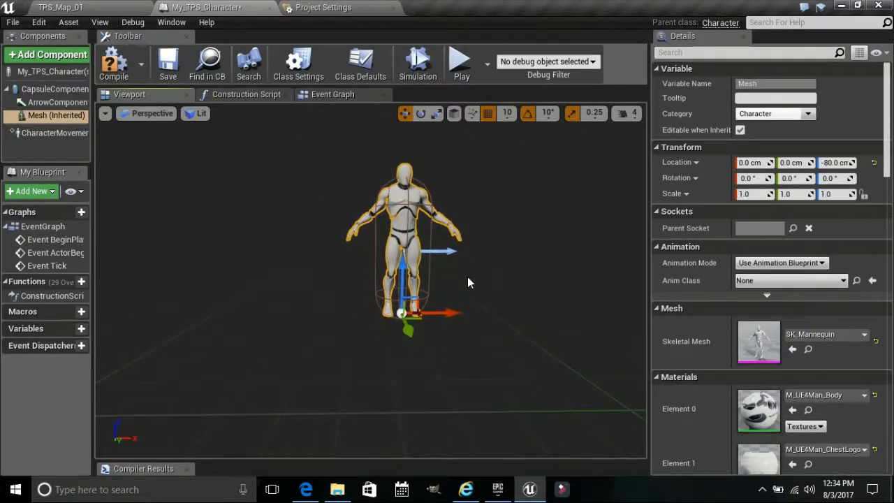
# Examine the mannequin's fit inside the collision capsule from several distances and angles
pyautogui.scroll(5, 468, 277)
pyautogui.scroll(-5, 468, 277)
pyautogui.scroll(3, 468, 278)
pyautogui.scroll(-5, 468, 277)
pyautogui.scroll(2, 468, 277)
pyautogui.scroll(-2, 468, 277)
pyautogui.moveTo(468, 278); pyautogui.dragTo(467, 277, button='middle')
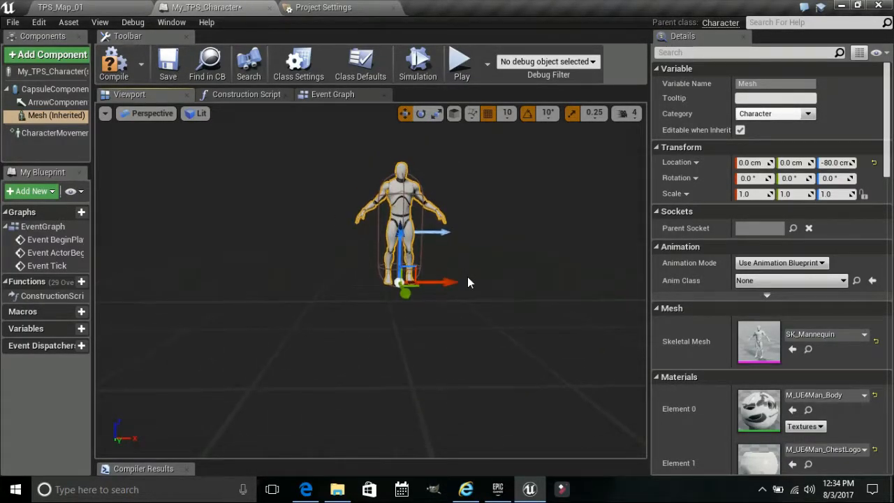
pyautogui.scroll(3, 468, 277)
pyautogui.scroll(-4, 468, 277)
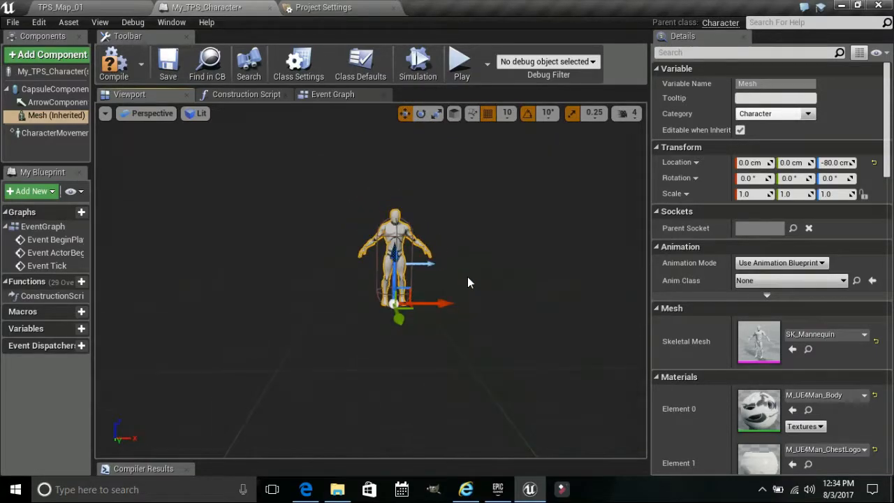
pyautogui.scroll(3, 468, 277)
pyautogui.scroll(-4, 468, 277)
pyautogui.scroll(3, 468, 277)
pyautogui.scroll(-3, 467, 277)
pyautogui.scroll(3, 468, 277)
pyautogui.scroll(-3, 467, 281)
pyautogui.scroll(3, 467, 282)
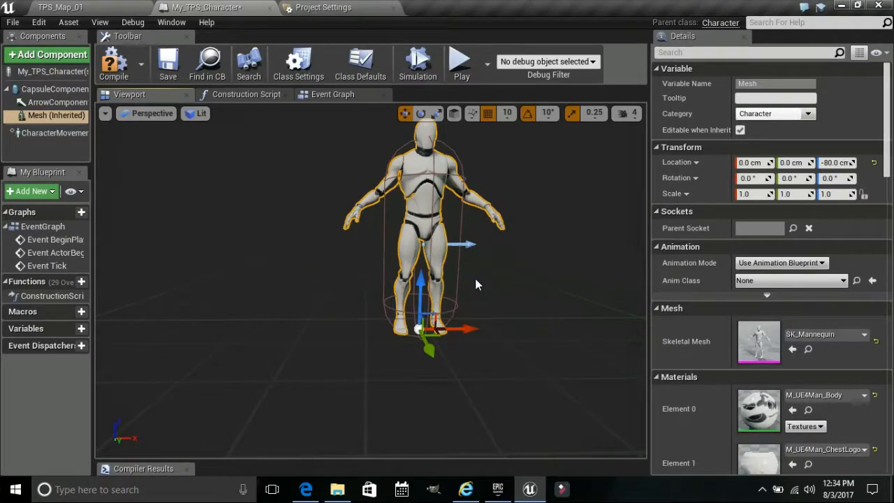
pyautogui.press('Right')
pyautogui.press('Left')
pyautogui.press('Right')
pyautogui.press('Left')
pyautogui.moveTo(477, 284); pyautogui.dragTo(477, 284)
pyautogui.moveTo(477, 284); pyautogui.dragTo(509, 275, button='right')
pyautogui.moveTo(508, 275); pyautogui.dragTo(505, 274)
pyautogui.moveTo(505, 274); pyautogui.dragTo(505, 274, button='right')
pyautogui.scroll(4, 505, 273)
pyautogui.scroll(-4, 505, 273)
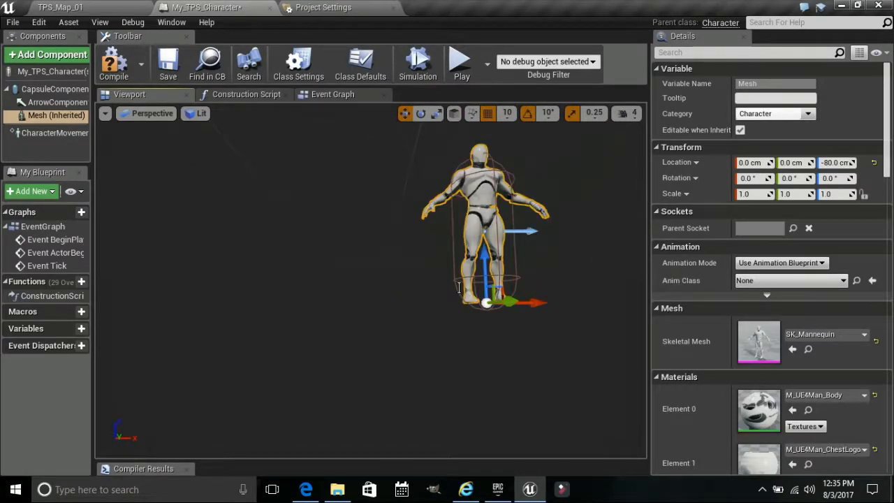
pyautogui.moveTo(461, 293); pyautogui.dragTo(461, 293, button='right')
pyautogui.moveTo(461, 292); pyautogui.dragTo(461, 293)
pyautogui.scroll(4, 460, 292)
pyautogui.scroll(-4, 461, 292)
pyautogui.moveTo(461, 293); pyautogui.dragTo(475, 308, button='right')
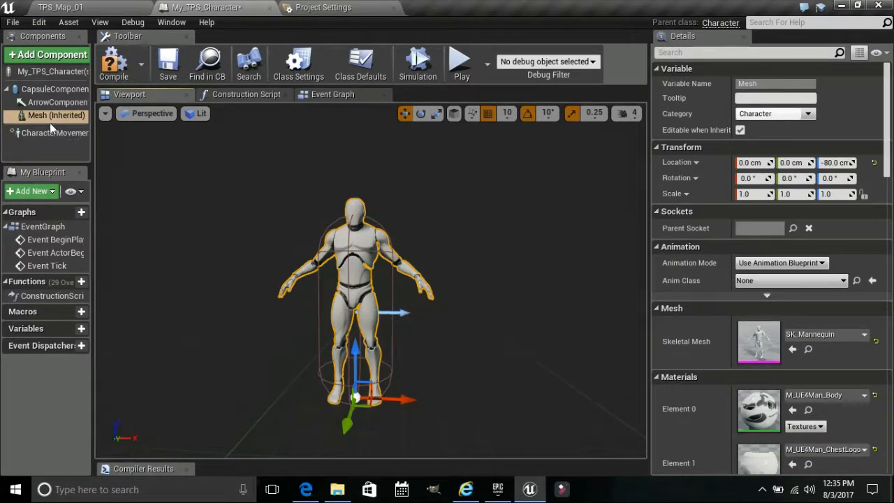
# Rotate the mannequin mesh -90° about the vertical axis so it faces along the forward arrow
pyautogui.click(420, 114)
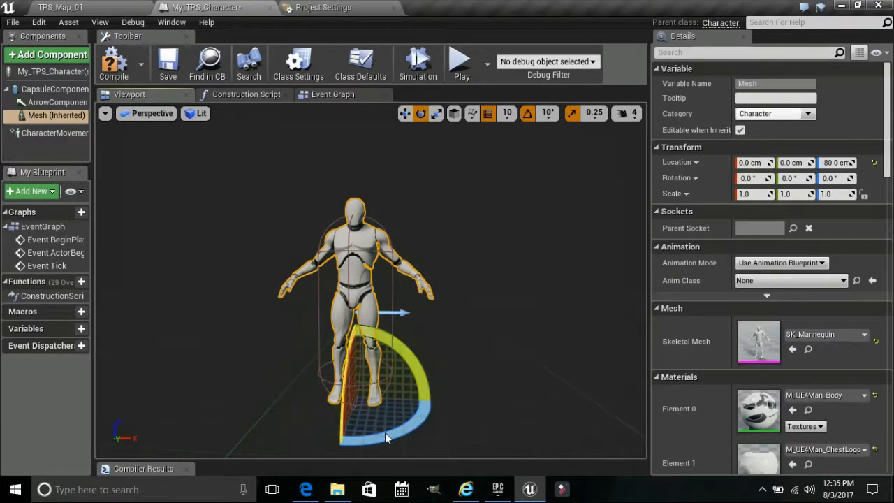
pyautogui.scroll(-2, 391, 438)
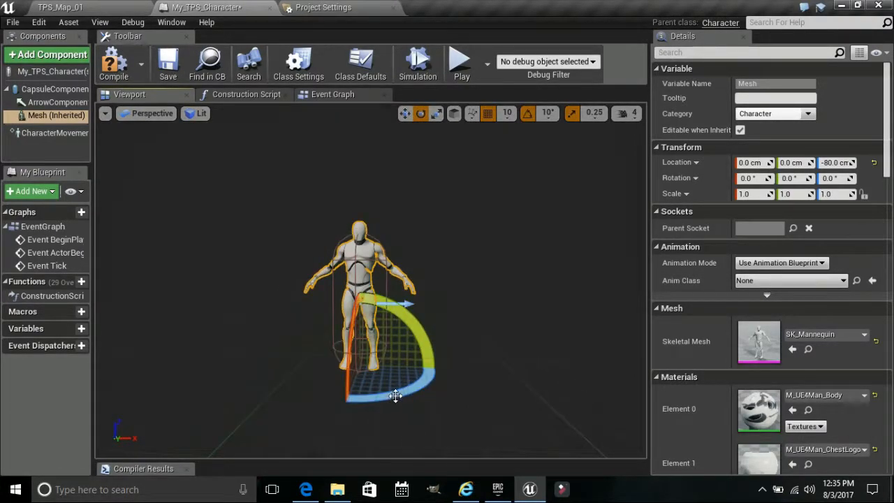
pyautogui.moveTo(396, 395); pyautogui.dragTo(399, 401)
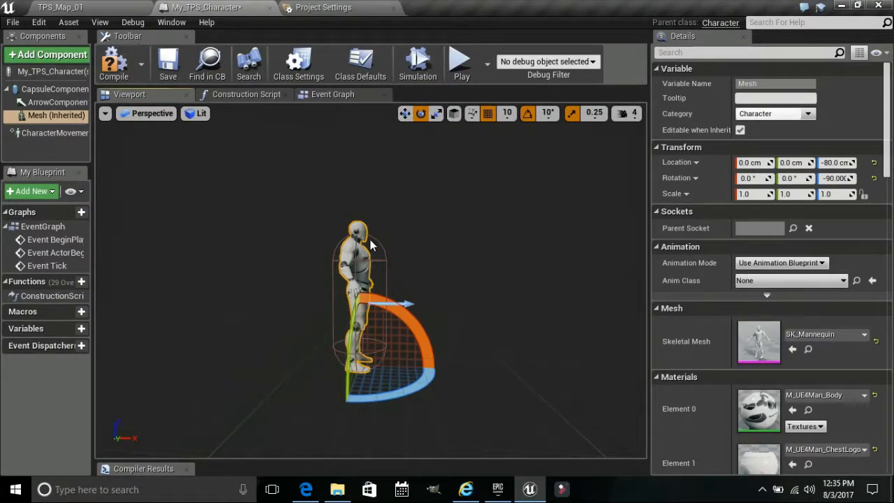
# Increase the capsule component's half height to about 97.98 to enclose the mannequin's head
pyautogui.click(51, 88)
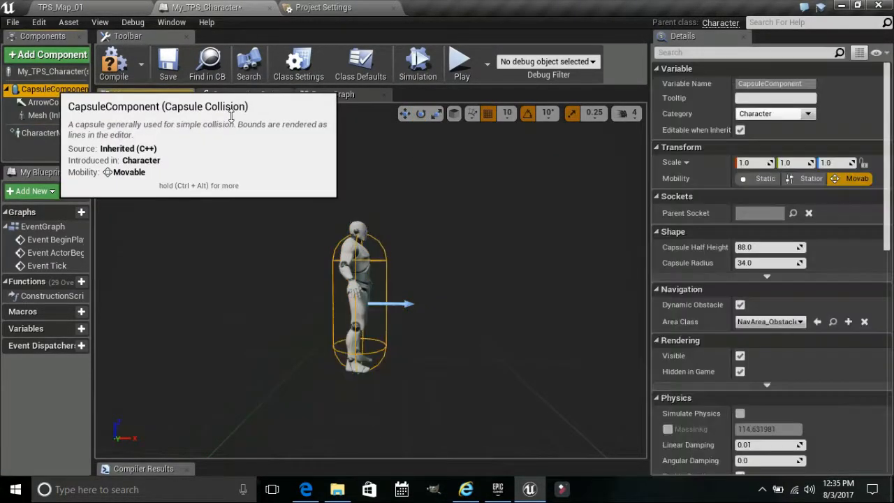
pyautogui.moveTo(292, 264); pyautogui.dragTo(292, 260, button='right')
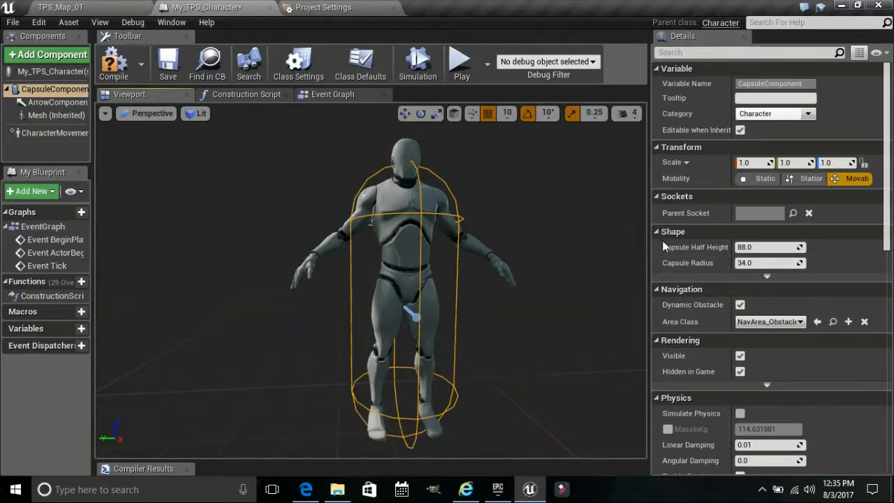
pyautogui.moveTo(746, 246); pyautogui.dragTo(749, 246)
pyautogui.moveTo(266, 344); pyautogui.dragTo(266, 344, button='right')
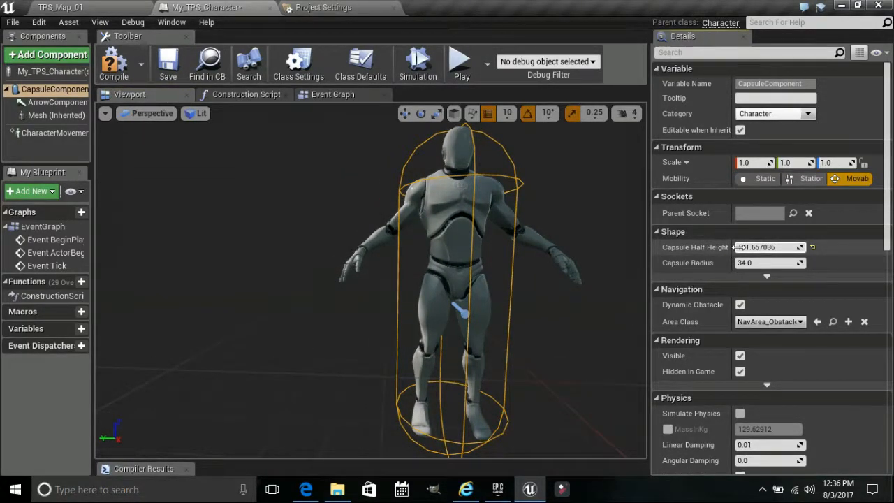
pyautogui.moveTo(733, 247); pyautogui.dragTo(732, 247)
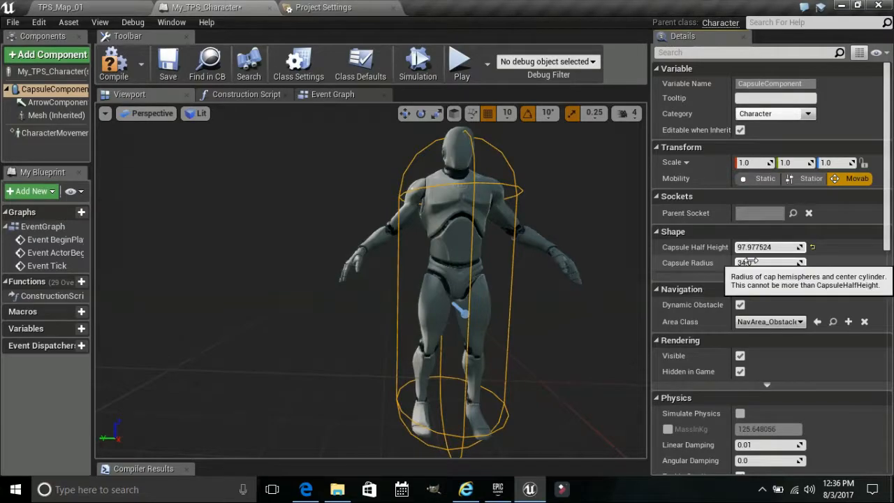
# Reduce the capsule radius to about 31.29 and check its fit around the mannequin
pyautogui.moveTo(745, 262); pyautogui.dragTo(748, 261)
pyautogui.moveTo(595, 330); pyautogui.dragTo(558, 325)
pyautogui.press('f')
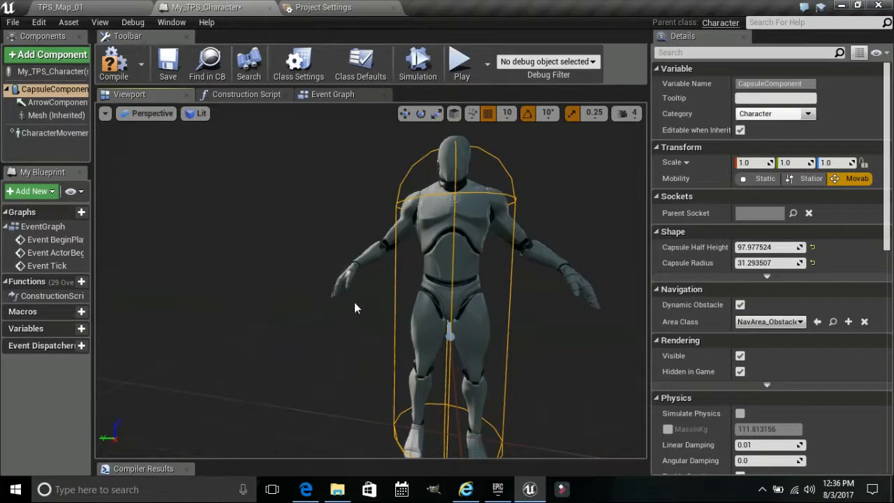
pyautogui.moveTo(361, 298); pyautogui.dragTo(361, 298, button='middle')
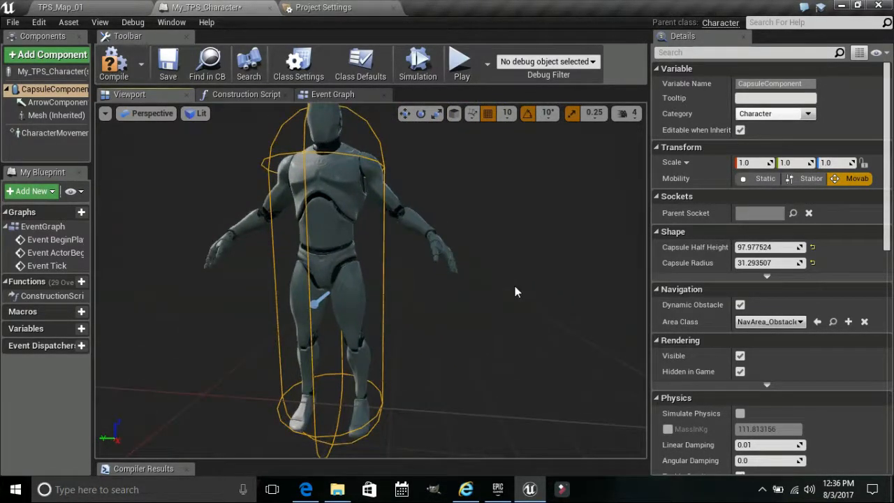
pyautogui.moveTo(515, 286); pyautogui.dragTo(511, 284, button='right')
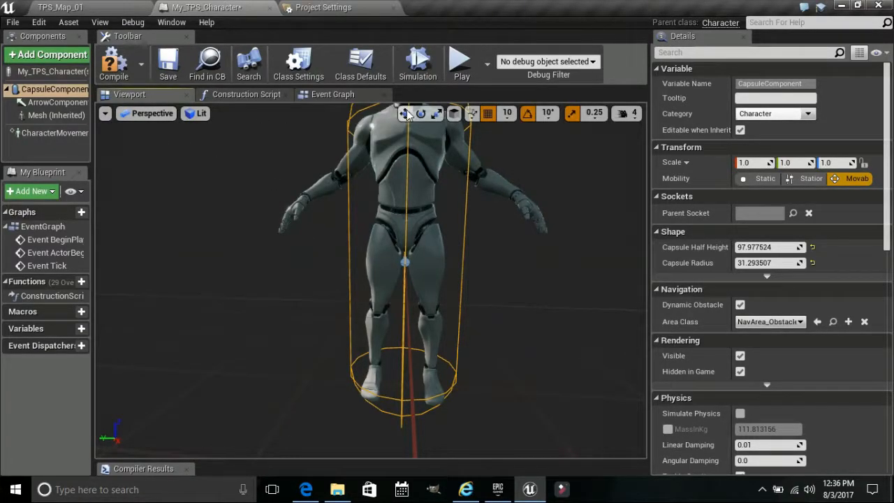
pyautogui.moveTo(472, 223)
pyautogui.mouseDown(button='right')
pyautogui.moveTo(422, 222)
pyautogui.moveTo(483, 226)
pyautogui.mouseUp(button='right')
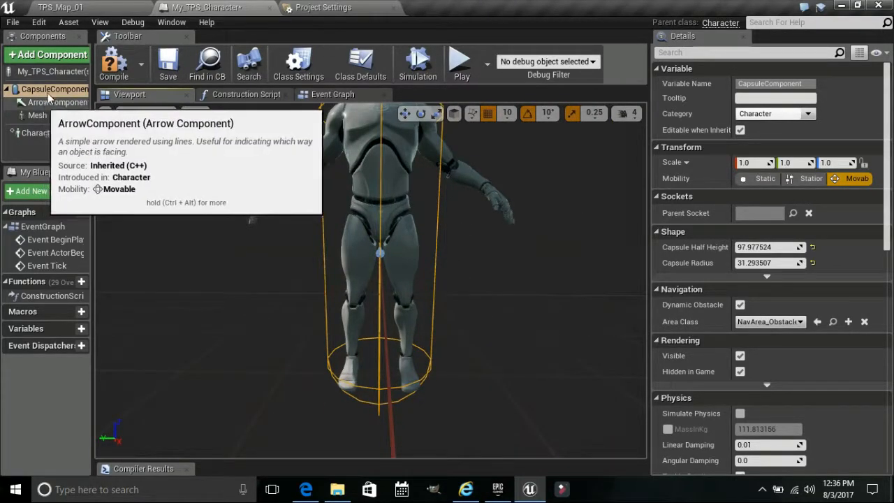
# Lower the mannequin mesh to a Z location of -90 cm, bringing its feet closer to the capsule's base
pyautogui.click(49, 116)
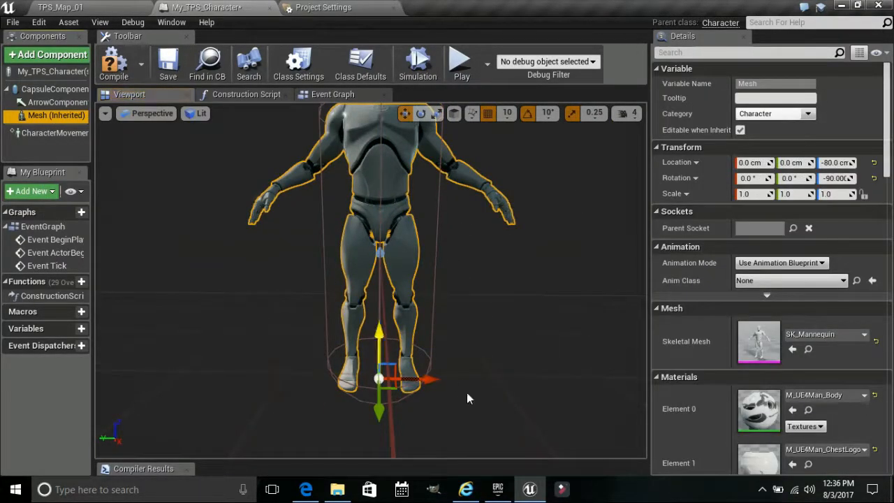
pyautogui.scroll(-3, 468, 396)
pyautogui.scroll(2, 467, 396)
pyautogui.moveTo(468, 396); pyautogui.dragTo(468, 434, button='middle')
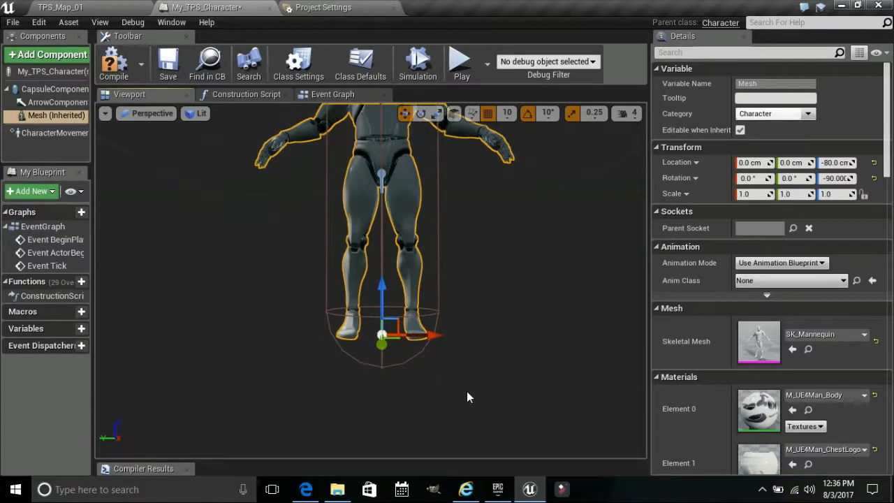
pyautogui.moveTo(382, 291)
pyautogui.mouseDown()
pyautogui.moveTo(384, 330)
pyautogui.moveTo(383, 307)
pyautogui.mouseUp()
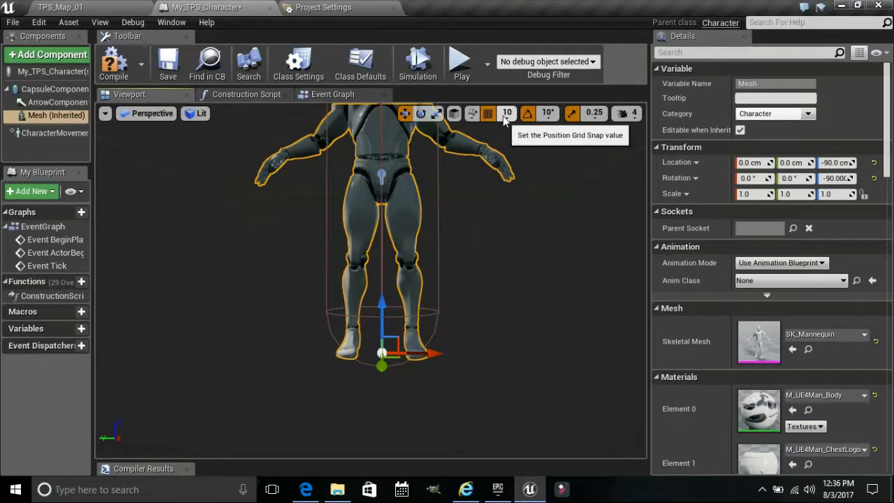
# Set the position grid snap to 1 and lower the mannequin mesh to a Z location of -95 cm
pyautogui.click(505, 114)
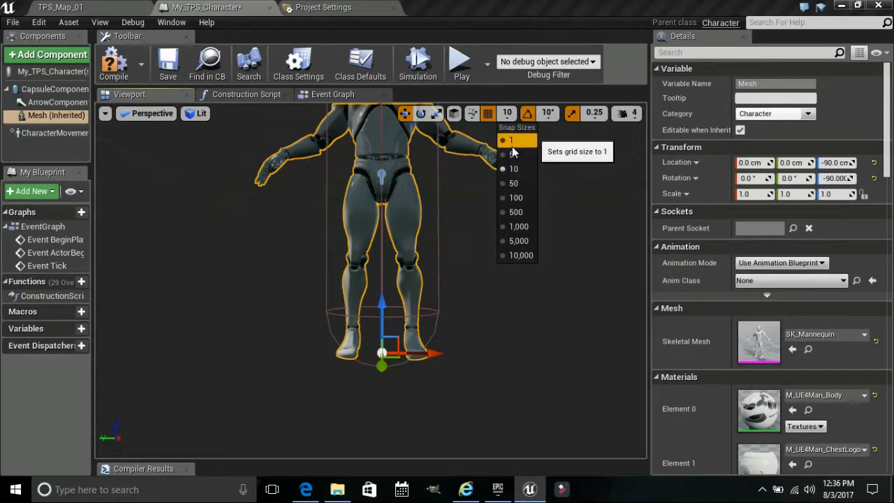
pyautogui.click(511, 142)
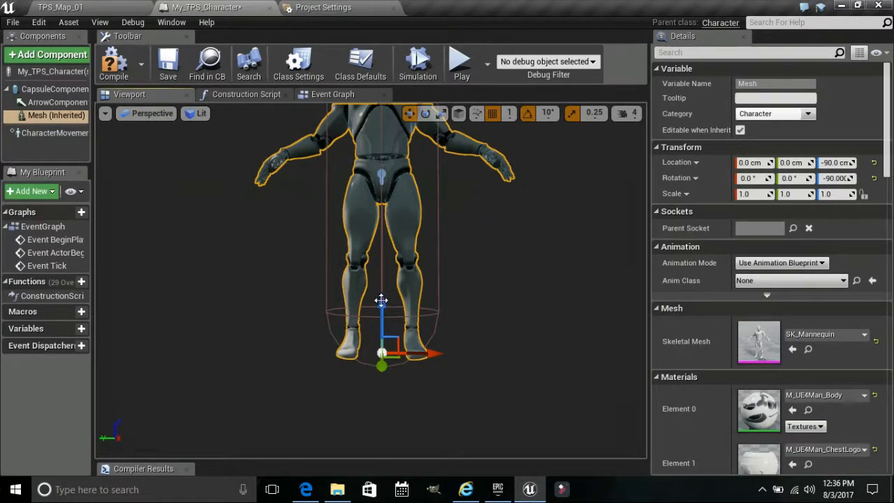
pyautogui.moveTo(380, 300); pyautogui.dragTo(381, 310)
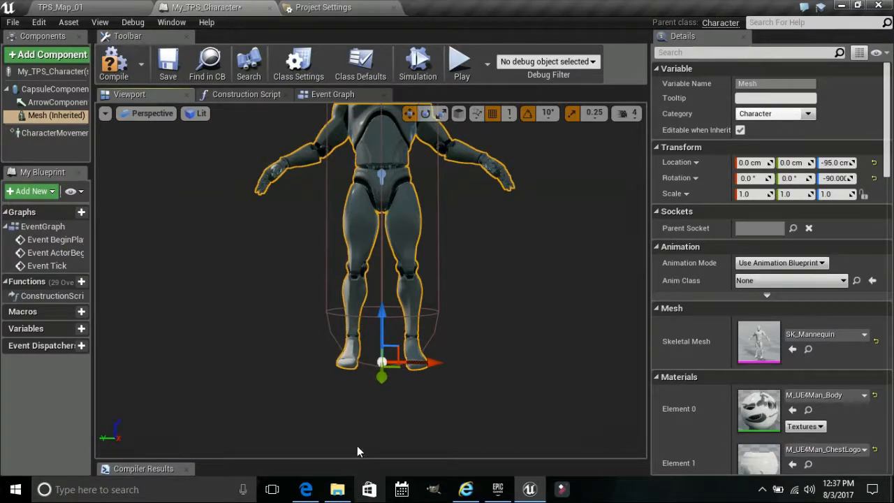
pyautogui.scroll(4, 354, 427)
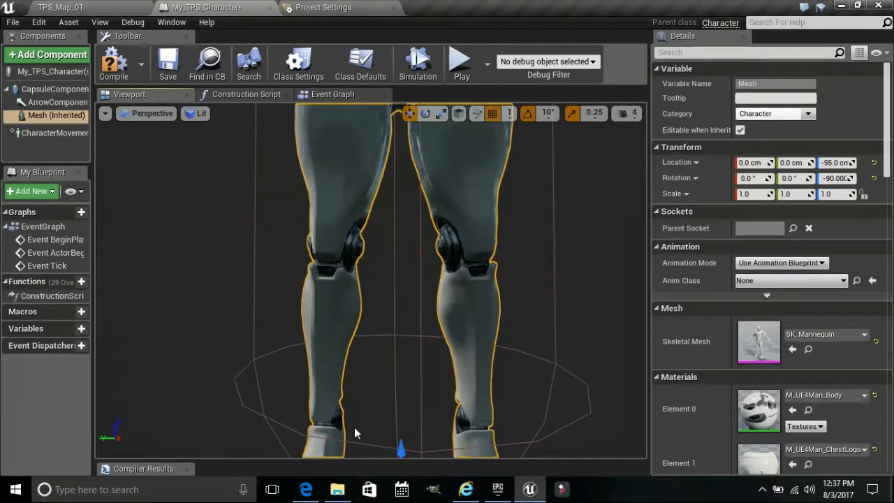
pyautogui.scroll(-5, 354, 433)
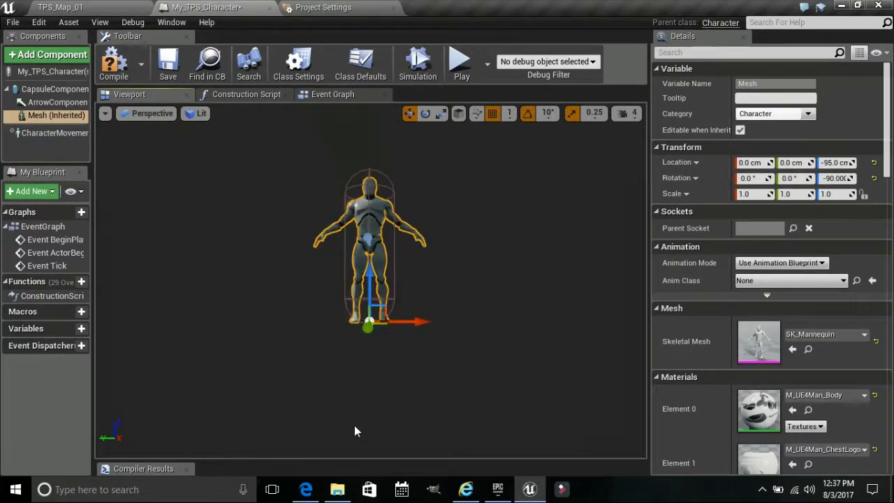
pyautogui.scroll(5, 354, 428)
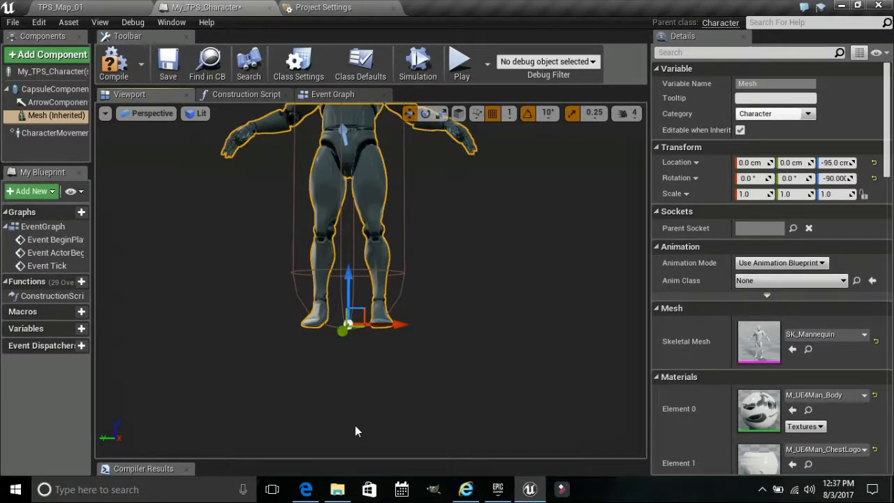
# Lower the mannequin mesh to a Z location of -97 cm, bringing its feet closer to the capsule's base
pyautogui.scroll(4, 355, 425)
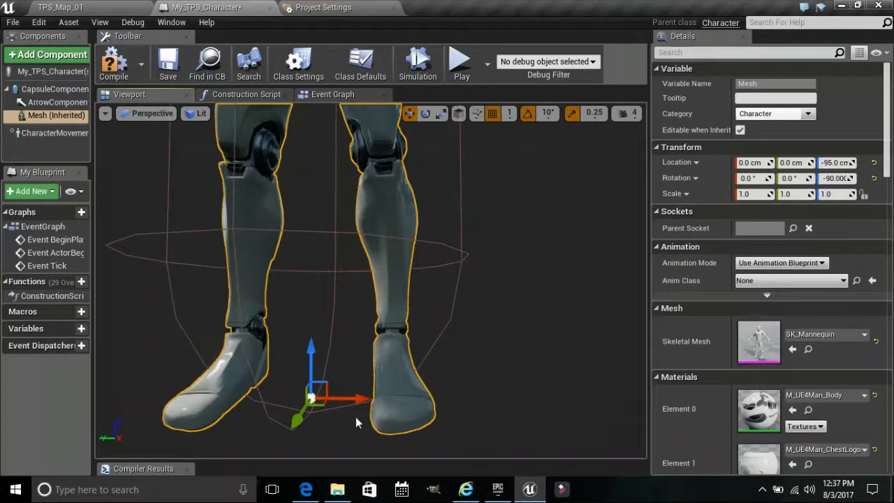
pyautogui.scroll(2, 447, 347)
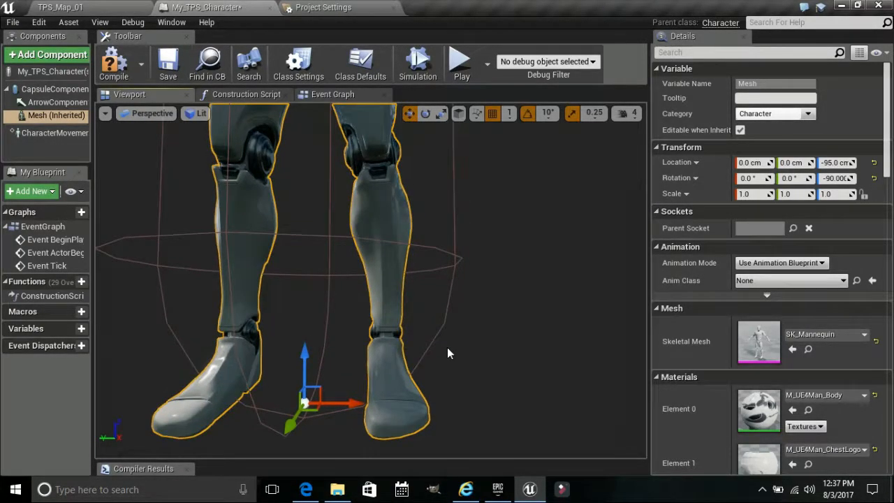
pyautogui.moveTo(448, 347); pyautogui.dragTo(454, 348, button='middle')
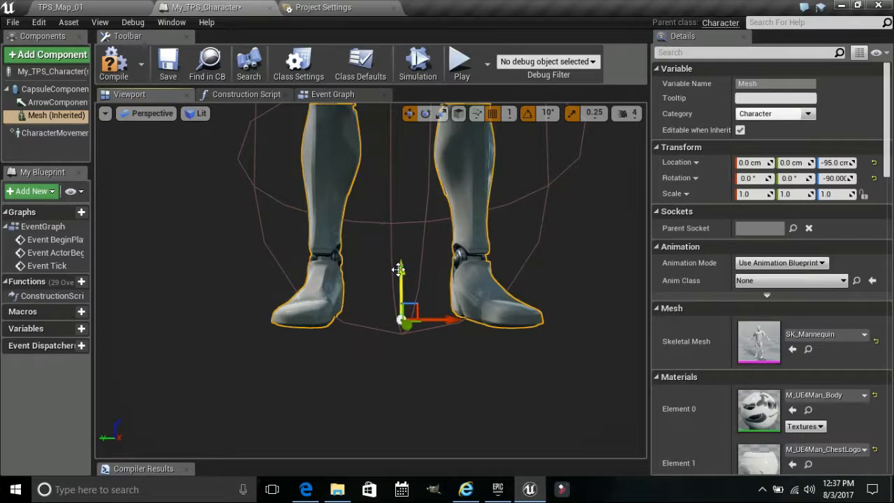
pyautogui.moveTo(398, 270); pyautogui.dragTo(398, 272)
pyautogui.scroll(4, 394, 450)
pyautogui.scroll(-3, 395, 449)
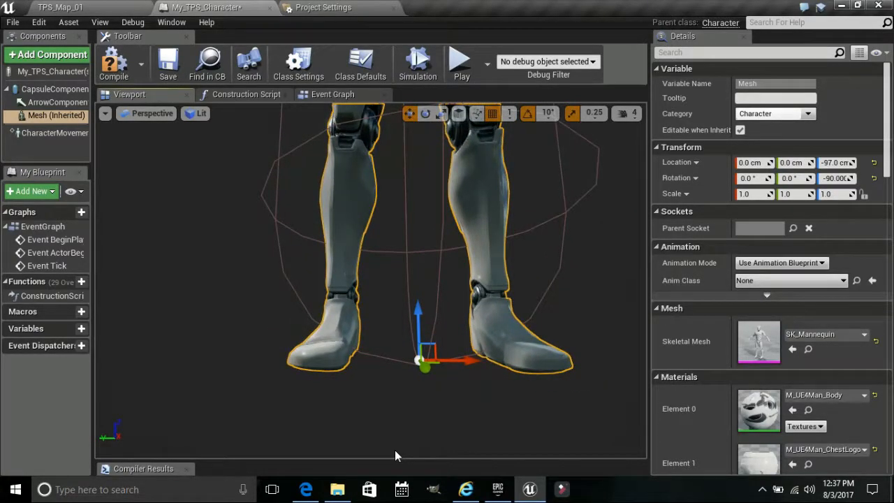
# Lower the mannequin mesh to a Z location of -98 cm and check its feet against the capsule's base
pyautogui.scroll(3, 396, 455)
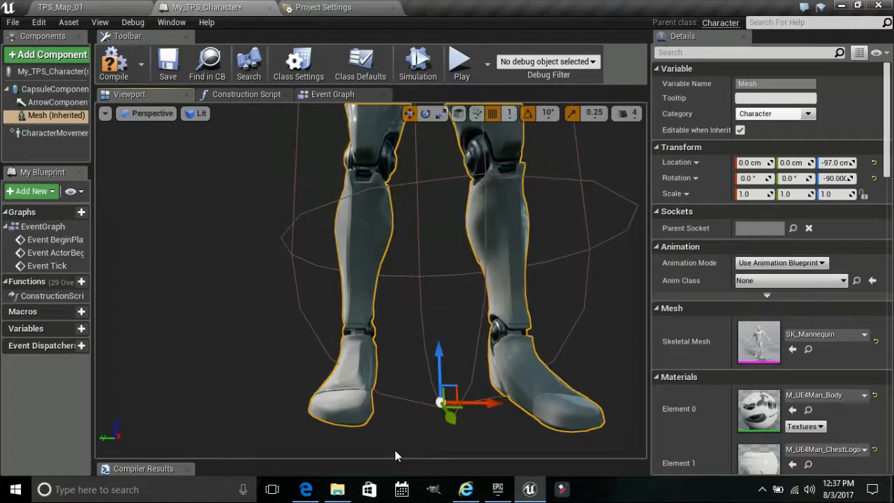
pyautogui.moveTo(437, 360); pyautogui.dragTo(451, 442)
pyautogui.moveTo(451, 438)
pyautogui.mouseDown(button='middle')
pyautogui.moveTo(444, 433)
pyautogui.moveTo(463, 427)
pyautogui.mouseUp(button='middle')
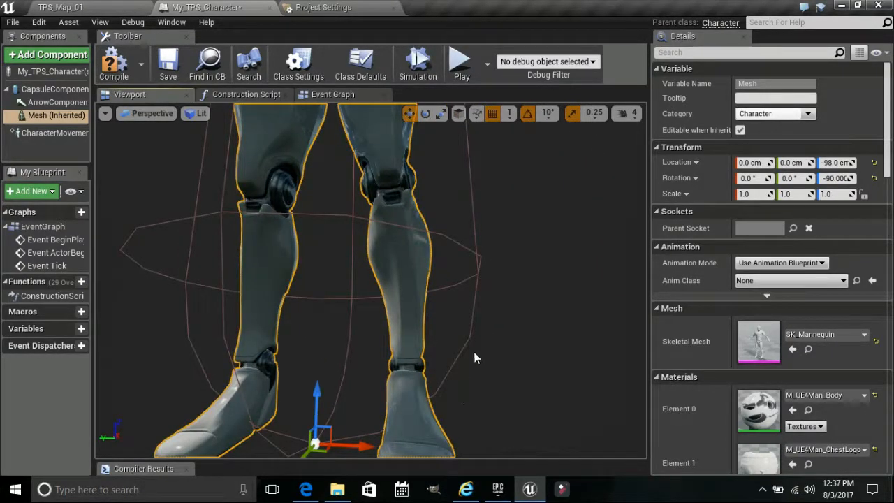
pyautogui.scroll(-2, 474, 354)
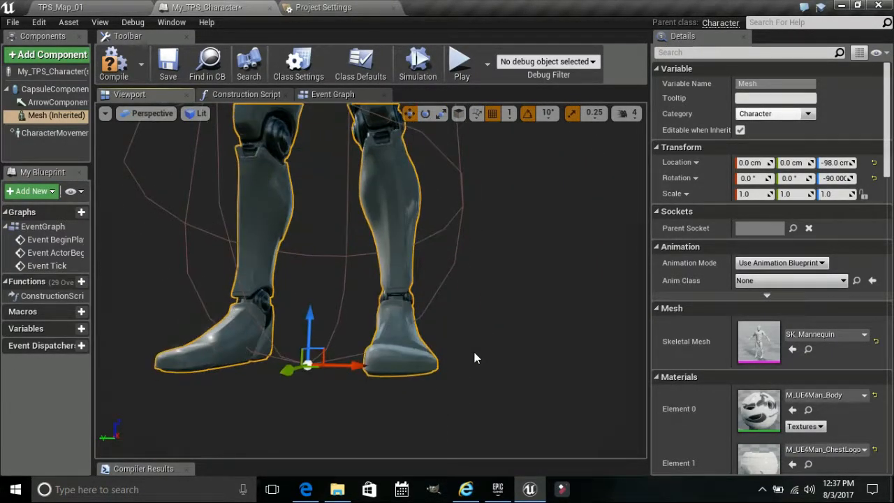
pyautogui.scroll(-3, 474, 358)
pyautogui.moveTo(474, 352); pyautogui.dragTo(461, 357, button='middle')
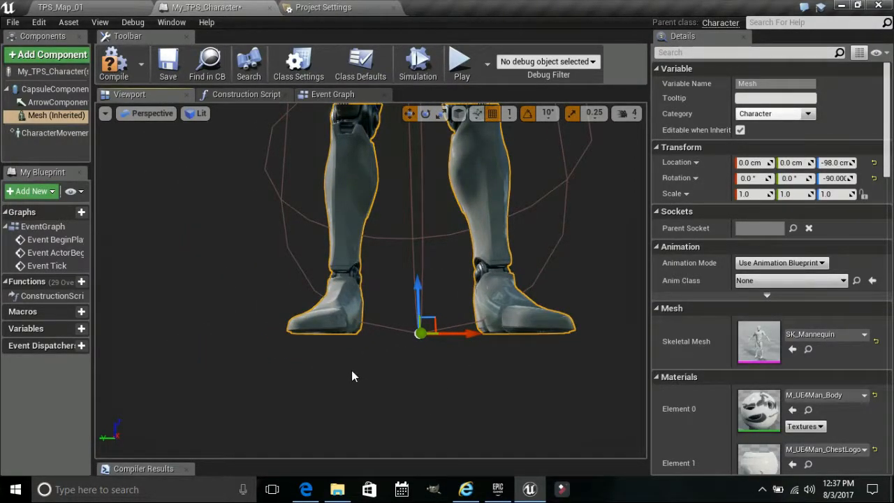
# Check the whole mannequin within its capsule, and compile and save the My_TPS_Character blueprint
pyautogui.press('f')
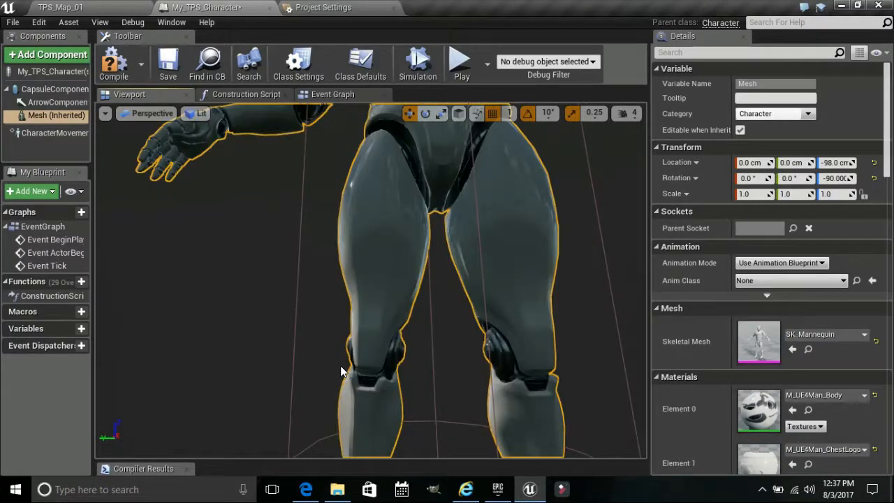
pyautogui.scroll(-3, 454, 338)
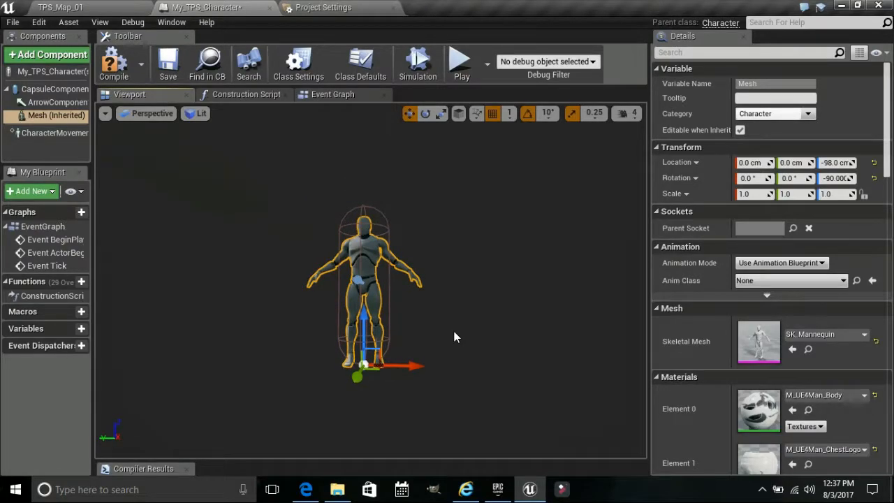
pyautogui.scroll(3, 454, 337)
pyautogui.scroll(-2, 448, 327)
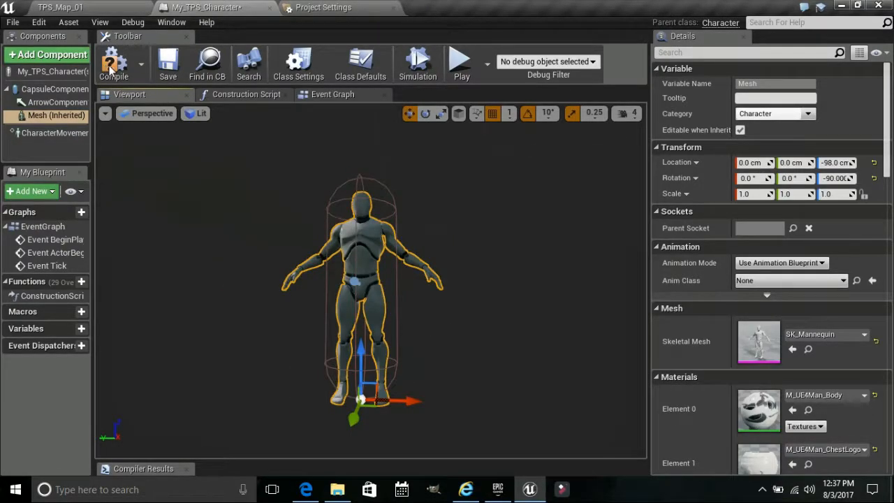
pyautogui.click(110, 68)
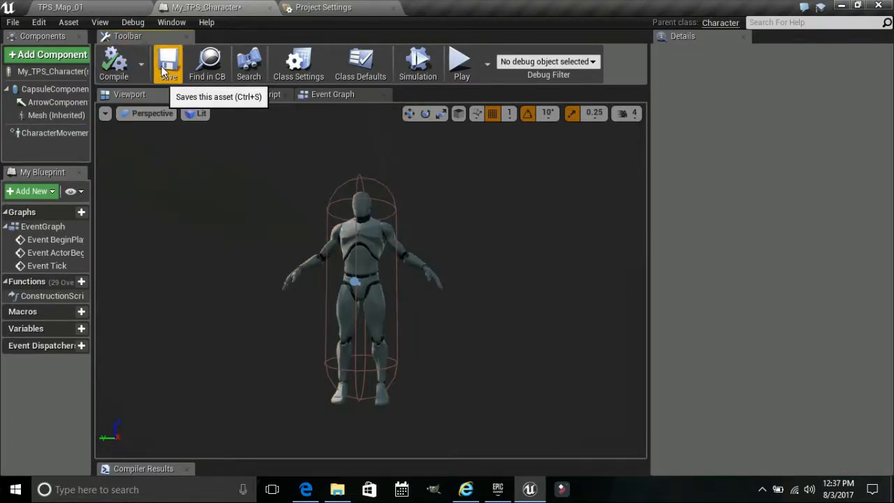
pyautogui.click(165, 70)
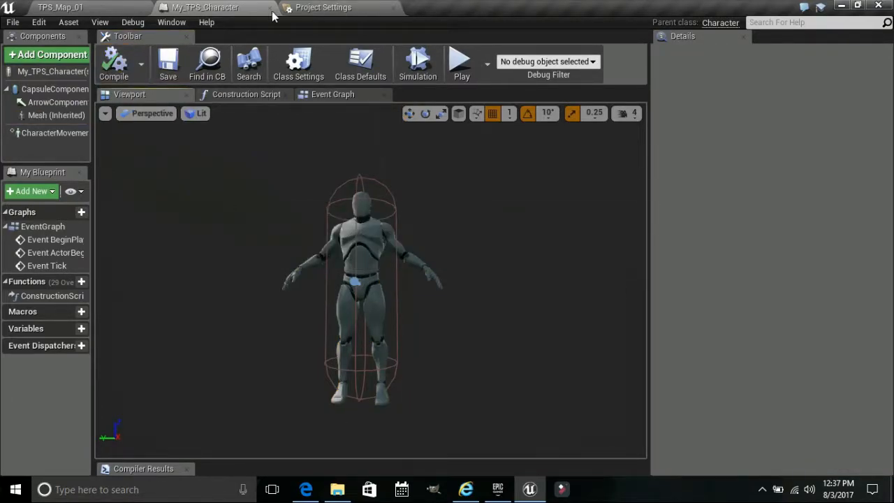
# Open TPS_GameModeBase from the project's GameFiles folder and set its Default Pawn Class to My_TPS_Character
pyautogui.click(77, 10)
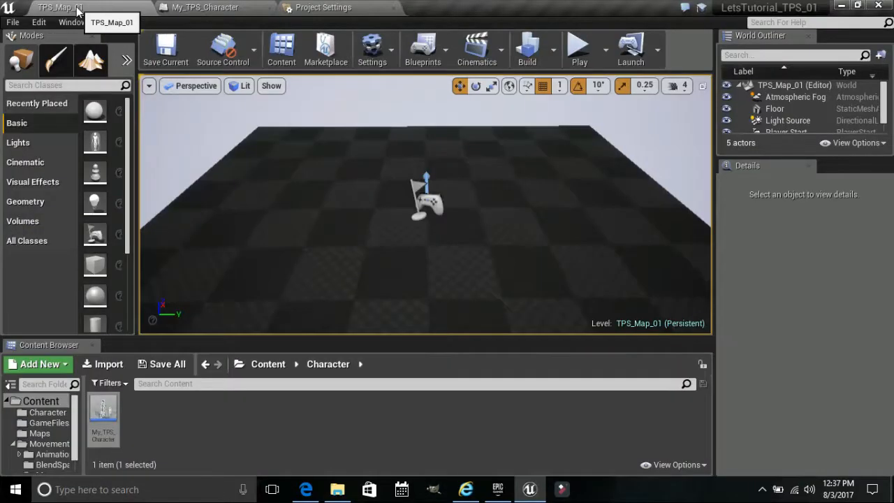
pyautogui.doubleClick(38, 401)
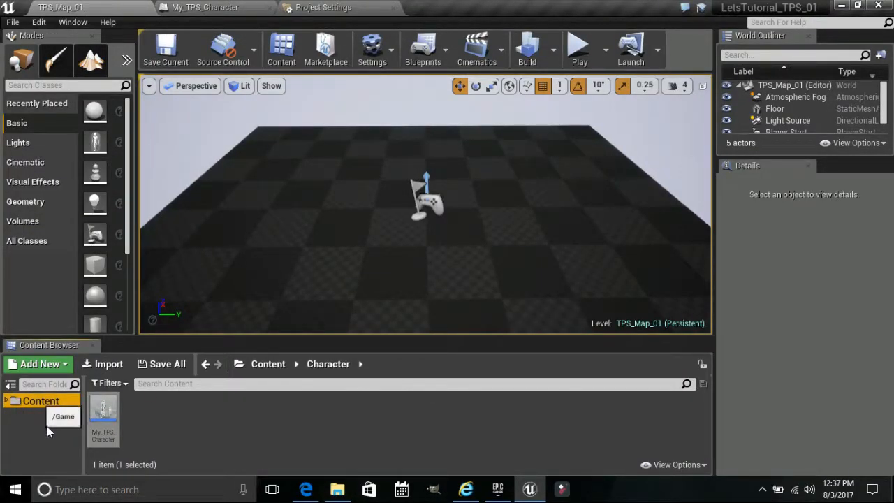
pyautogui.doubleClick(38, 401)
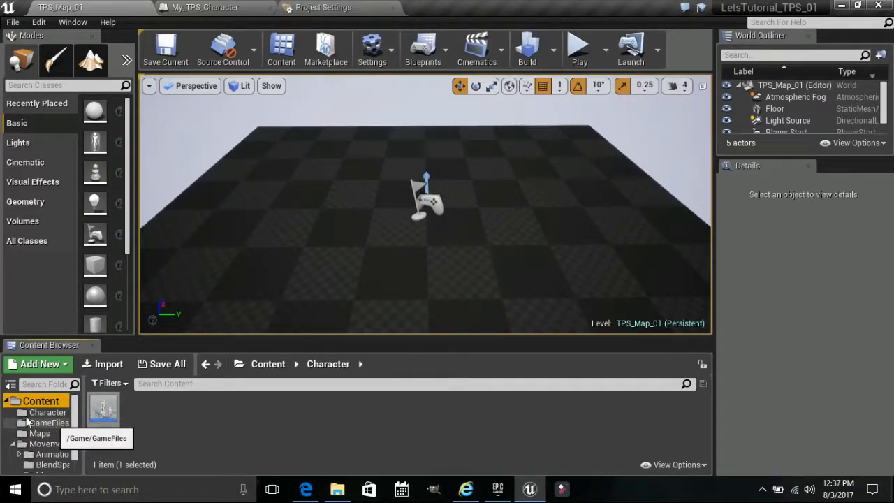
pyautogui.click(43, 414)
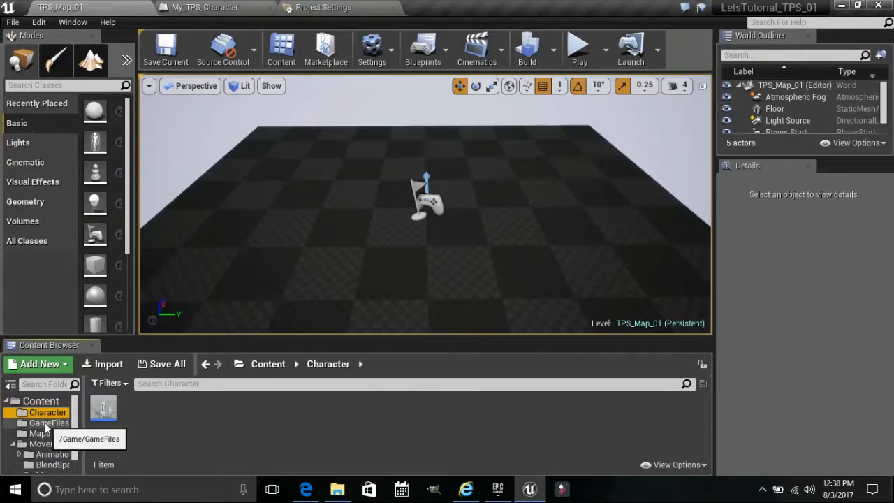
pyautogui.click(45, 425)
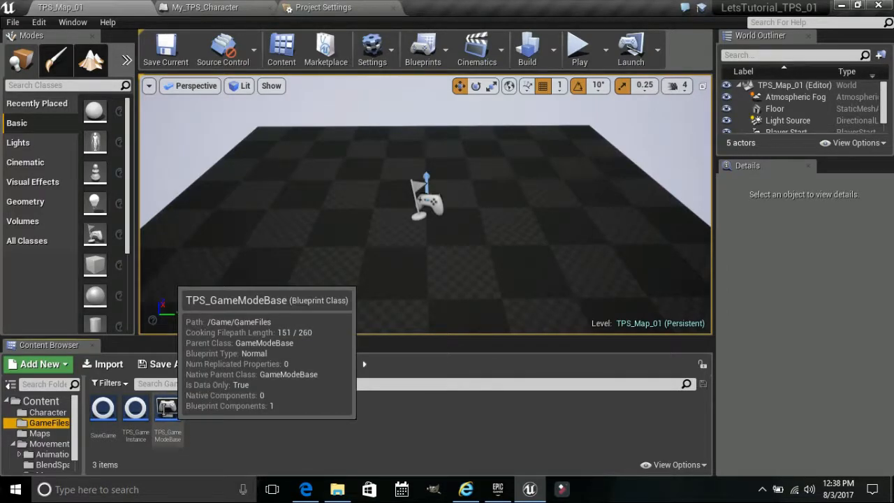
pyautogui.doubleClick(166, 409)
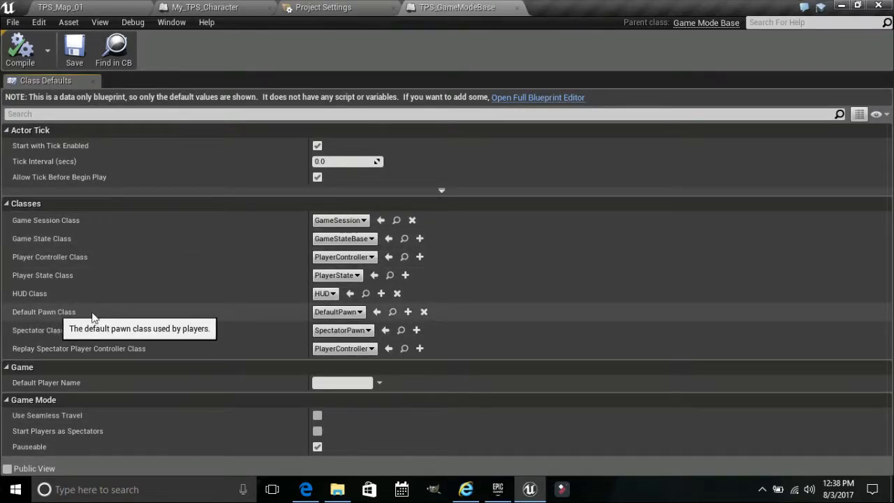
pyautogui.click(360, 313)
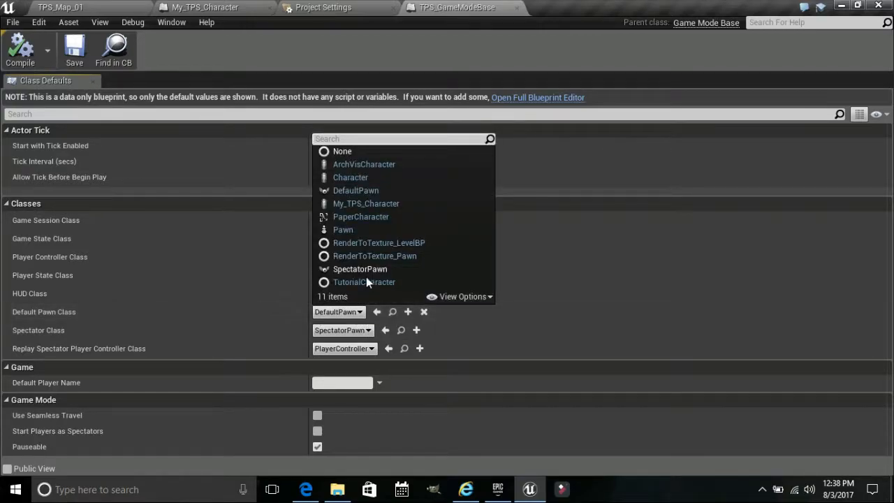
pyautogui.click(371, 203)
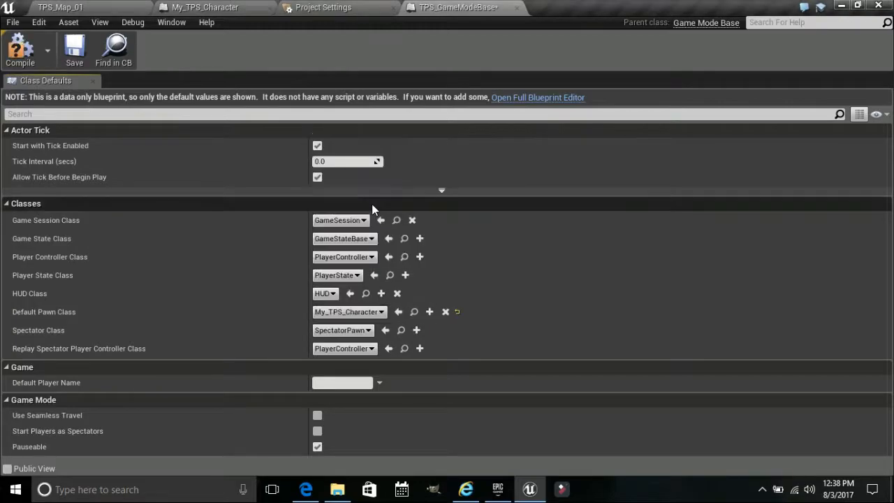
# Play-test TPS_Map_01 briefly with the new default pawn, stop the session and return to the My_TPS_Character blueprint
pyautogui.click(82, 10)
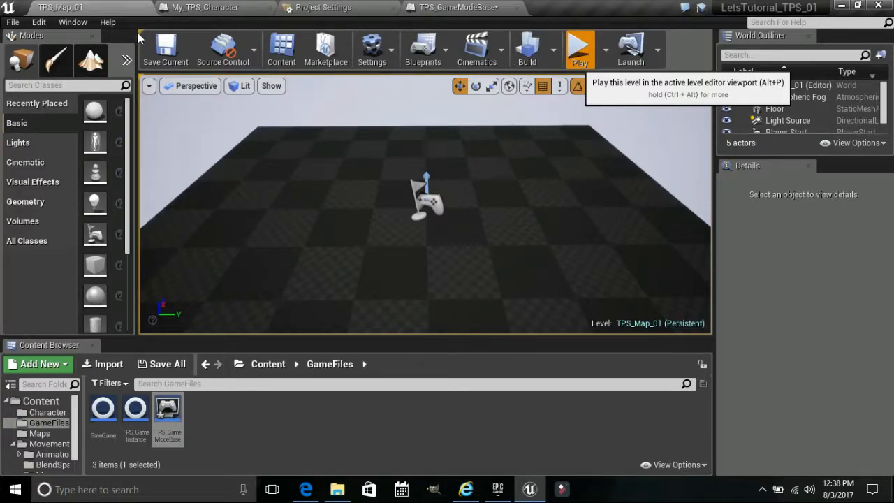
pyautogui.click(581, 56)
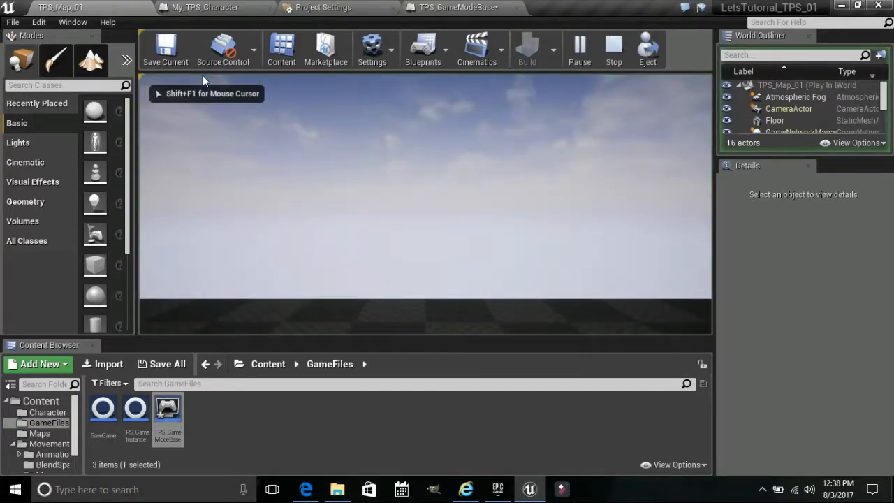
pyautogui.press('Escape')
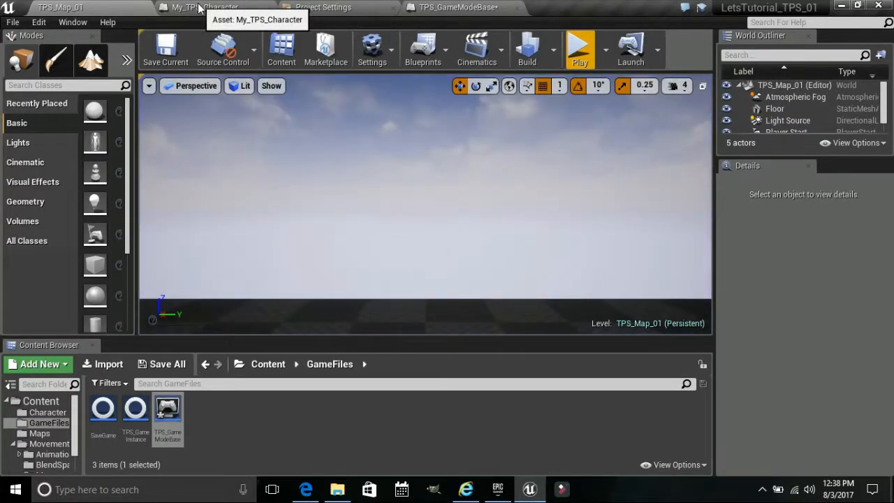
pyautogui.click(199, 7)
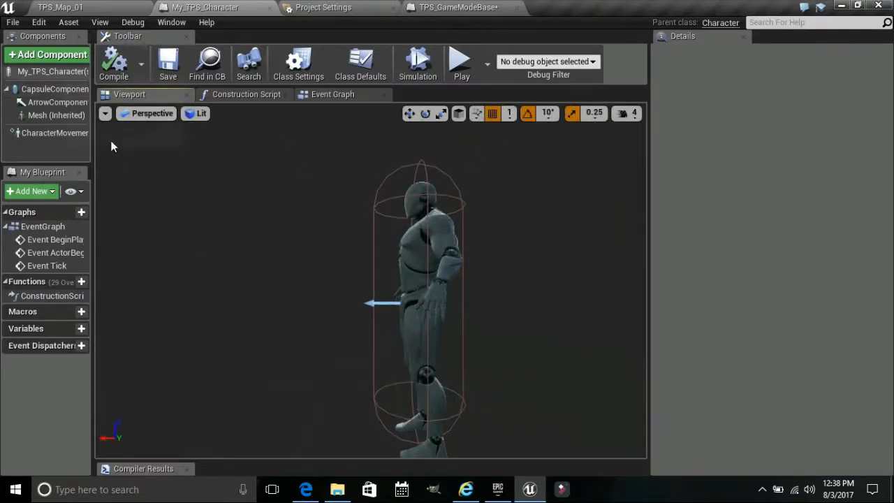
pyautogui.click(47, 59)
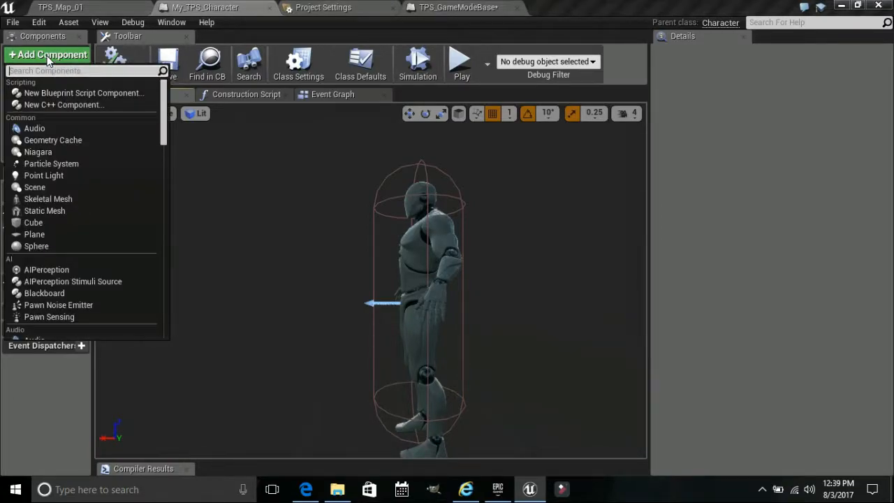
pyautogui.write('spr')
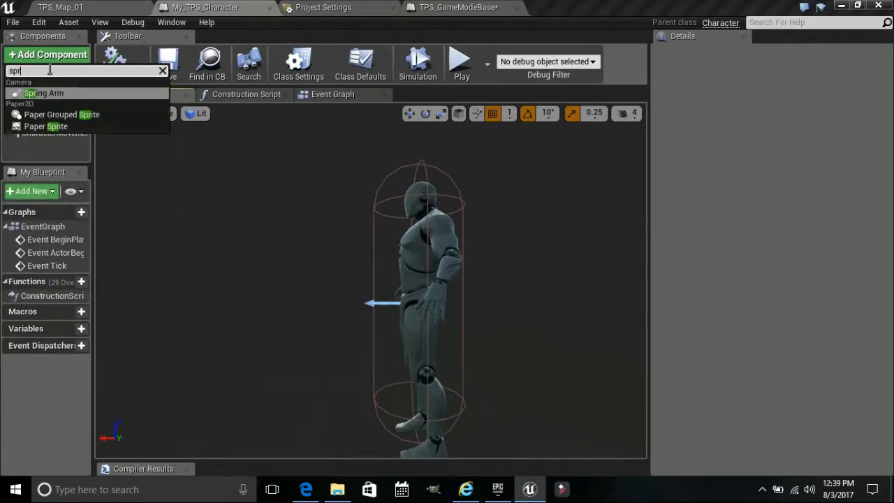
pyautogui.write('ingarm')
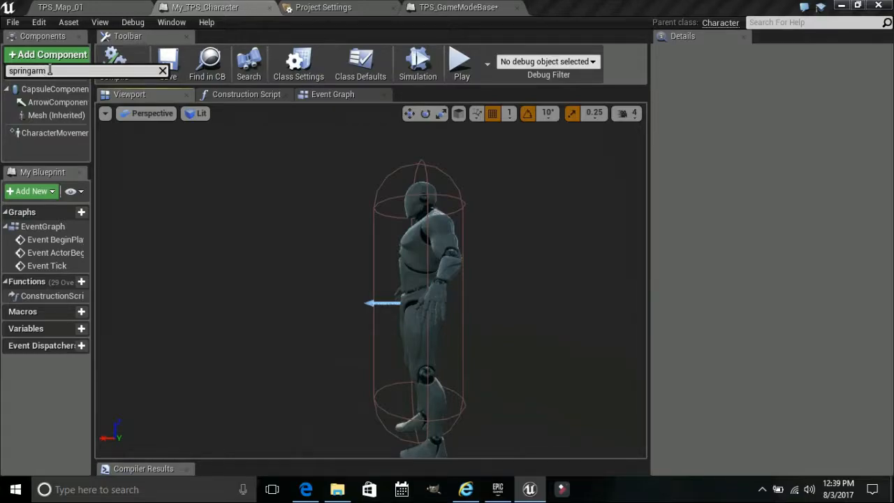
pyautogui.press('BackSpace')
pyautogui.press('BackSpace')
pyautogui.press('BackSpace')
pyautogui.press('BackSpace')
pyautogui.press('BackSpace')
pyautogui.press('BackSpace')
pyautogui.press('BackSpace')
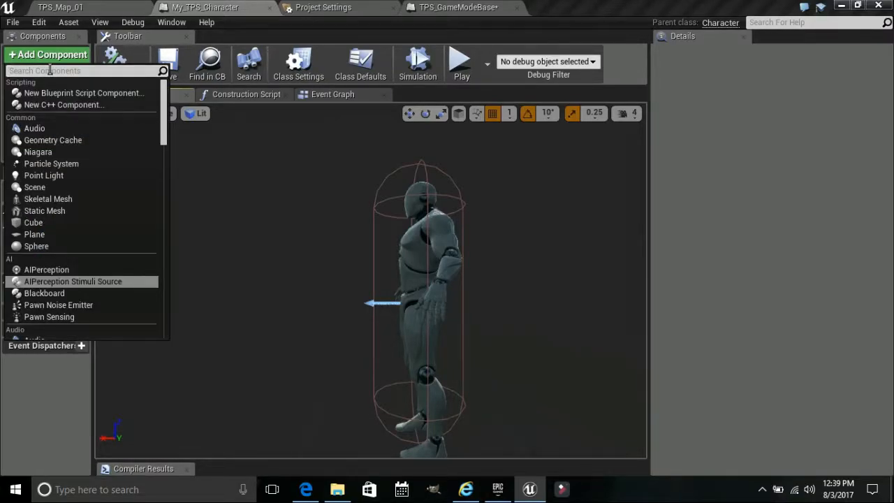
pyautogui.press('Escape')
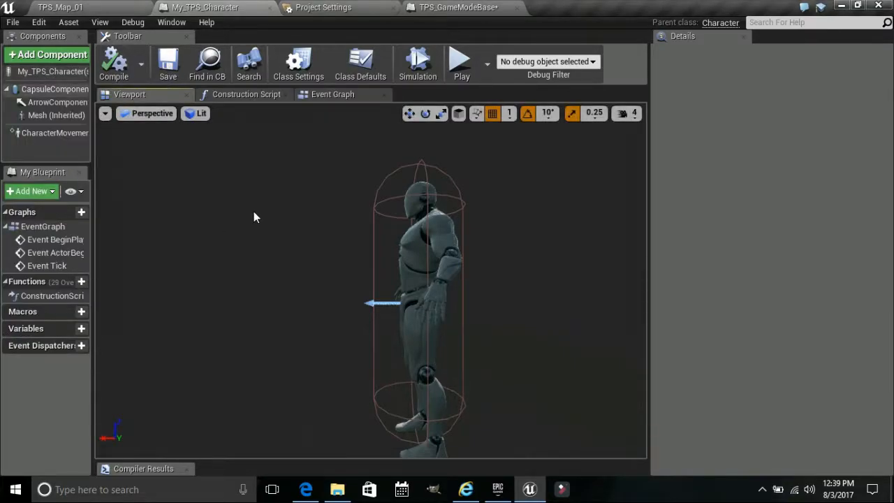
# Add a Spring Arm component under the capsule component, keeping the default name SpringArm
pyautogui.click(49, 91)
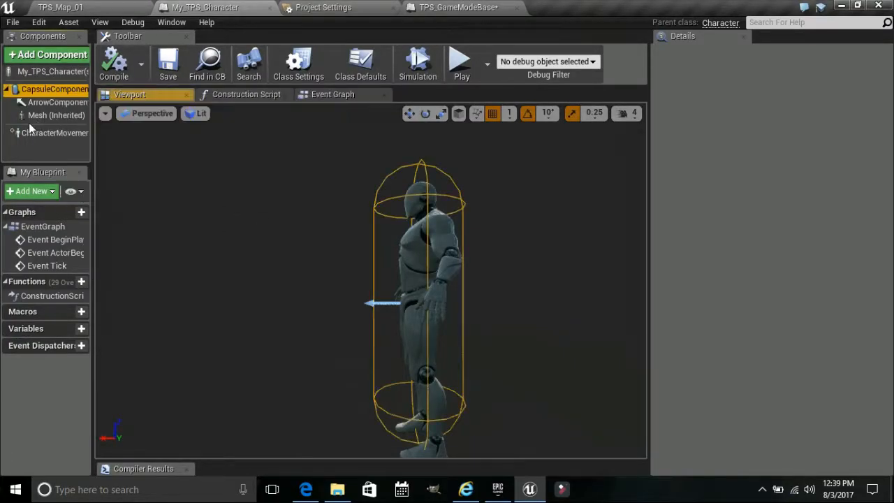
pyautogui.click(49, 56)
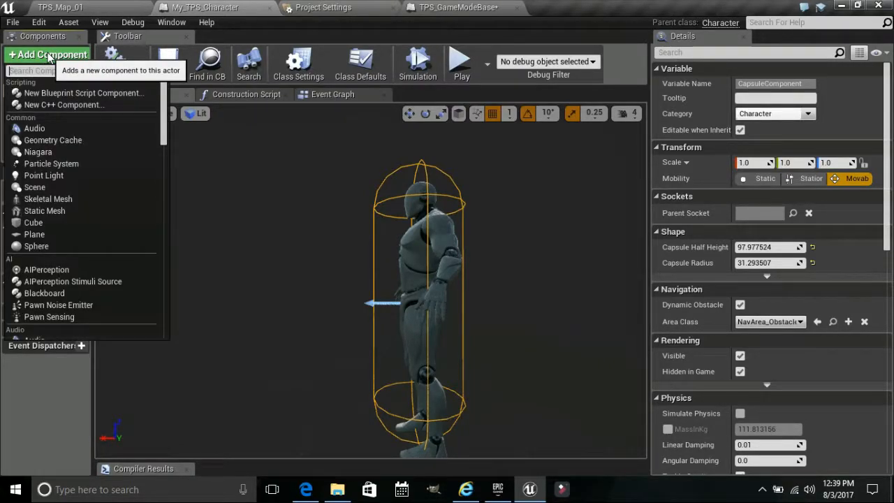
pyautogui.write('Sprin')
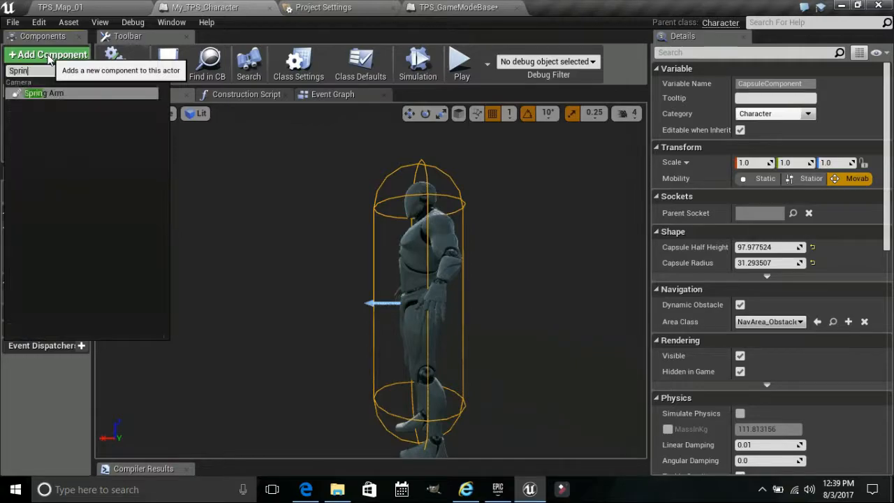
pyautogui.press('Return')
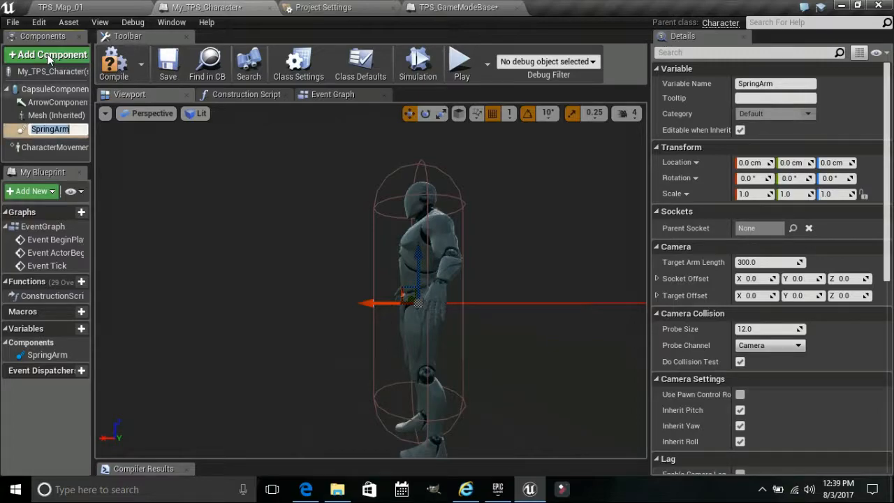
pyautogui.press('Return')
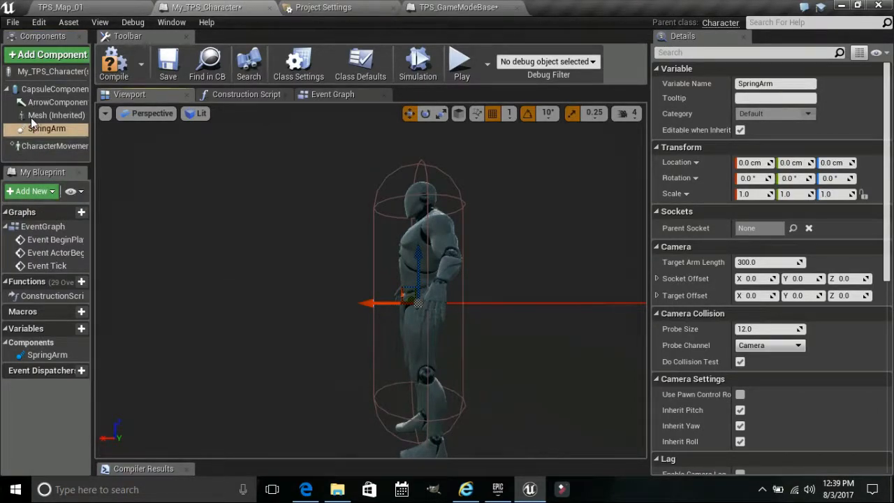
# Add a Camera component as a child of SpringArm, keeping the default name Camera
pyautogui.click(31, 132)
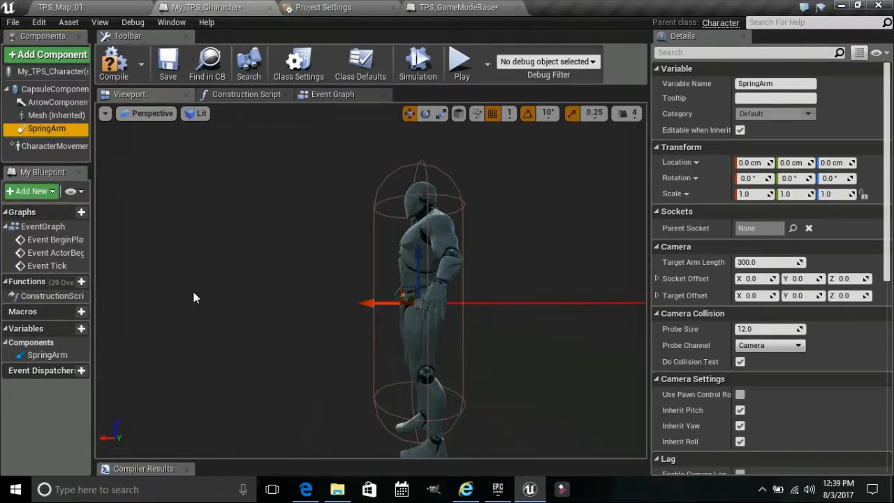
pyautogui.moveTo(282, 292); pyautogui.dragTo(282, 292, button='middle')
pyautogui.moveTo(382, 290); pyautogui.dragTo(375, 262, button='middle')
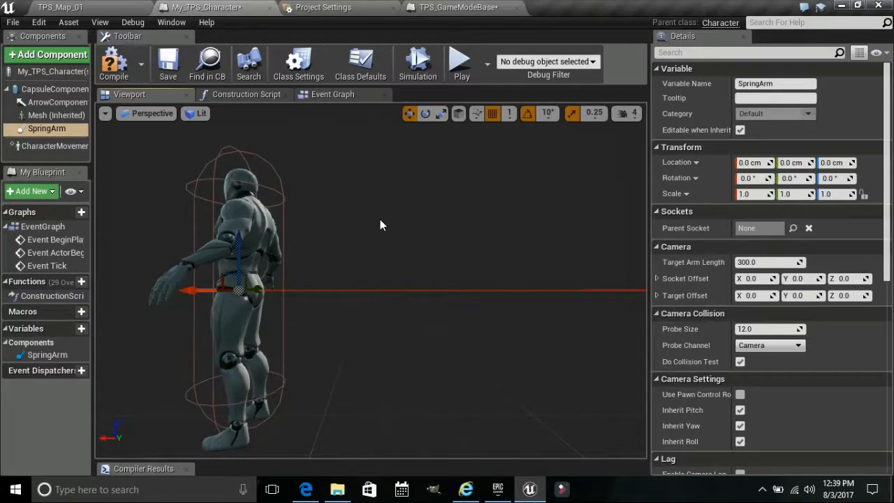
pyautogui.moveTo(377, 285); pyautogui.dragTo(412, 263, button='middle')
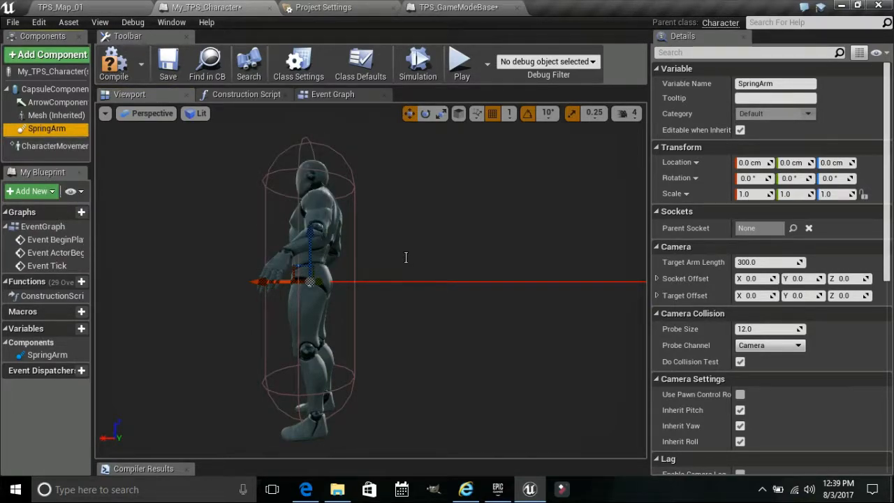
pyautogui.click(47, 54)
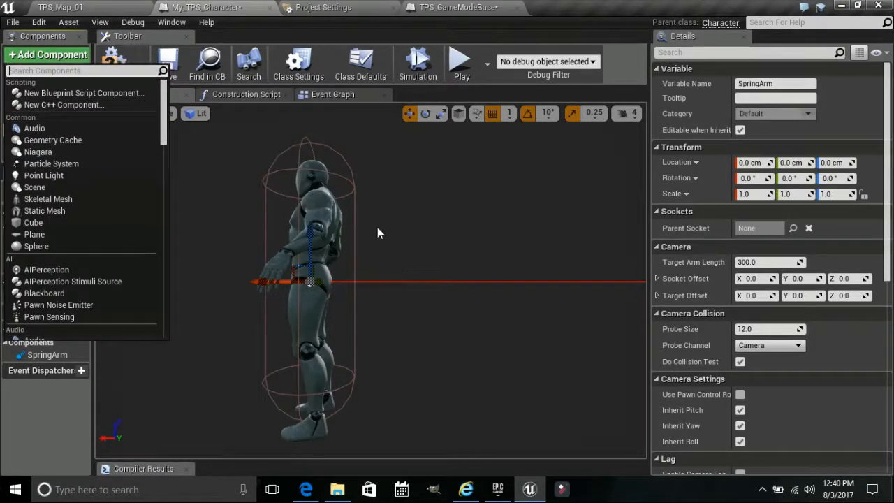
pyautogui.write('Camera')
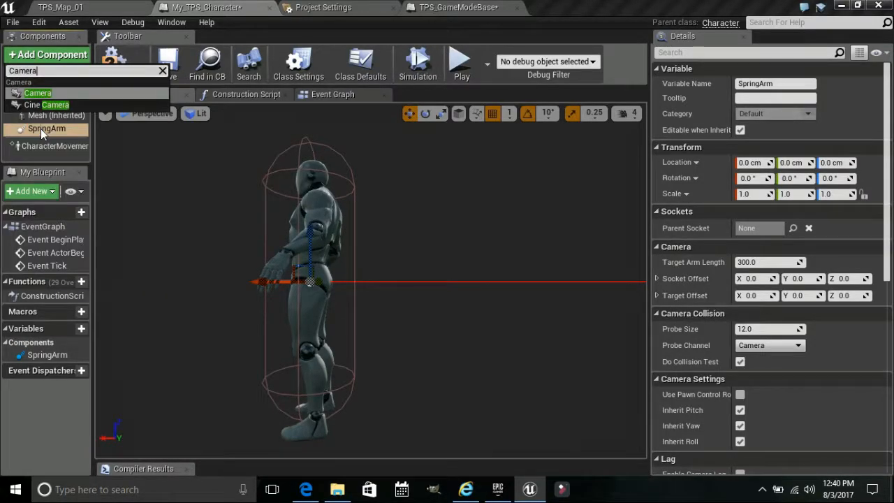
pyautogui.press('Return')
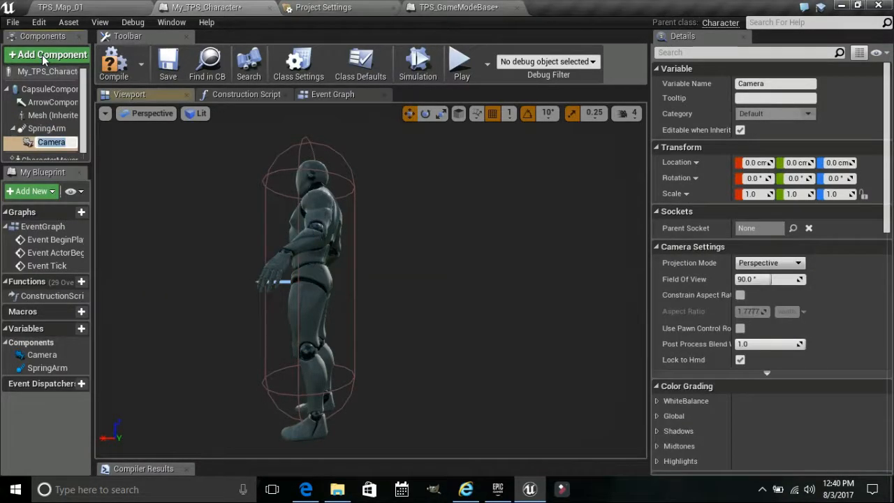
pyautogui.press('Return')
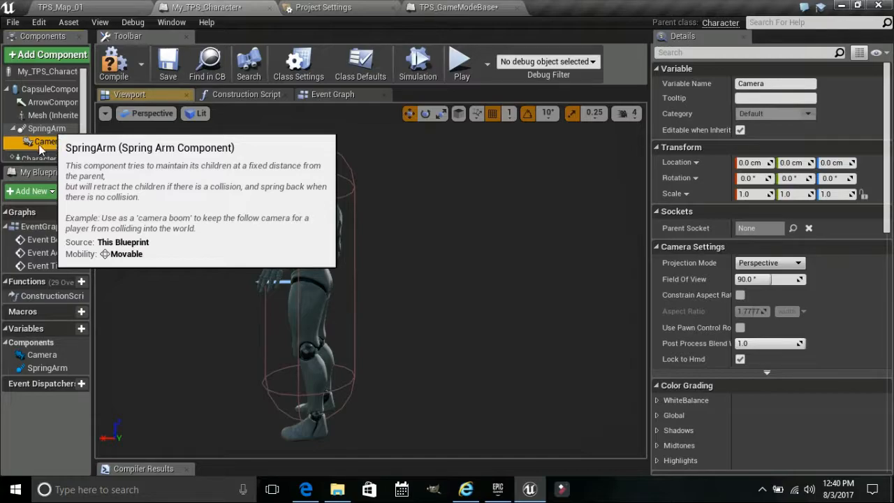
# Select SpringArm and examine its nested Camera in the component hierarchy and the arm's extent behind the mannequin
pyautogui.click(35, 129)
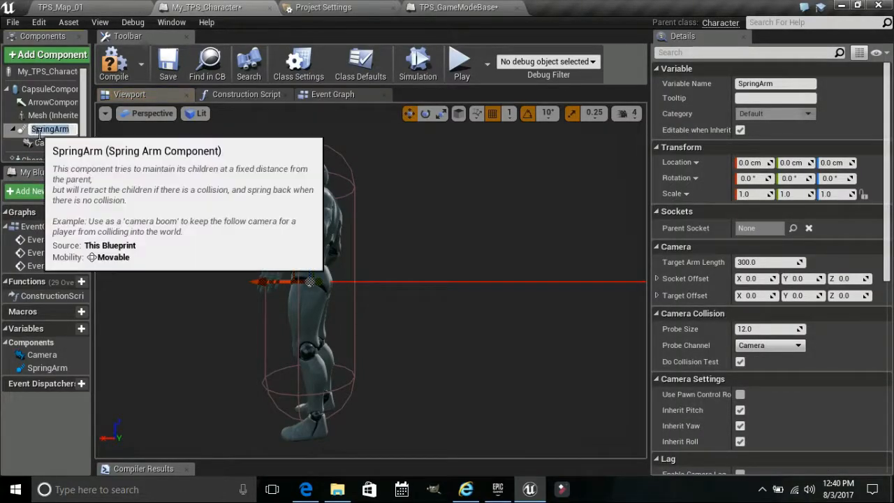
pyautogui.click(39, 142)
pyautogui.click(44, 130)
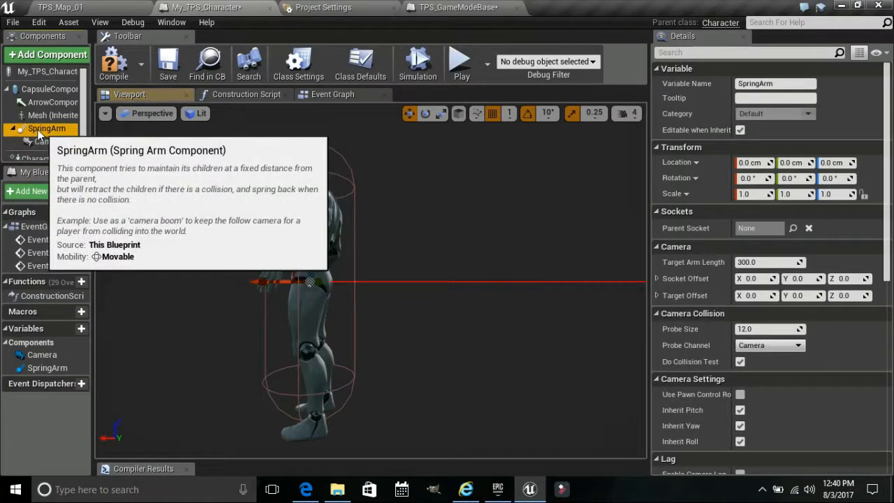
pyautogui.click(13, 130)
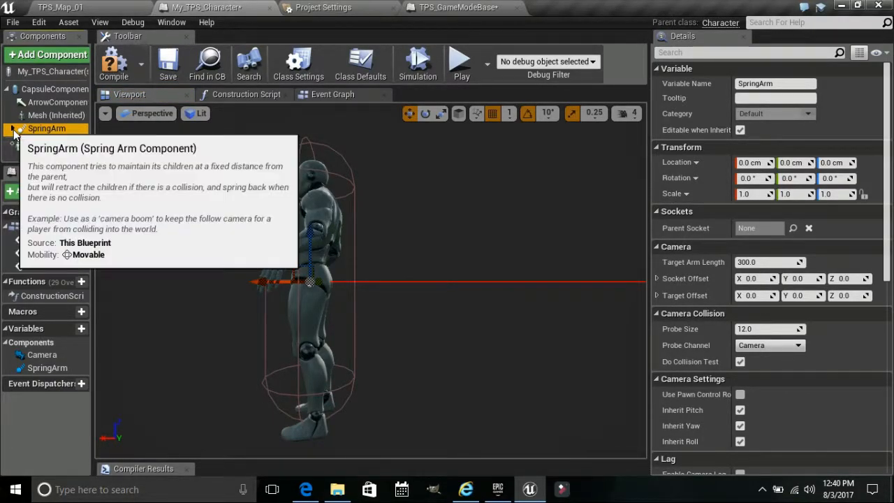
pyautogui.click(14, 130)
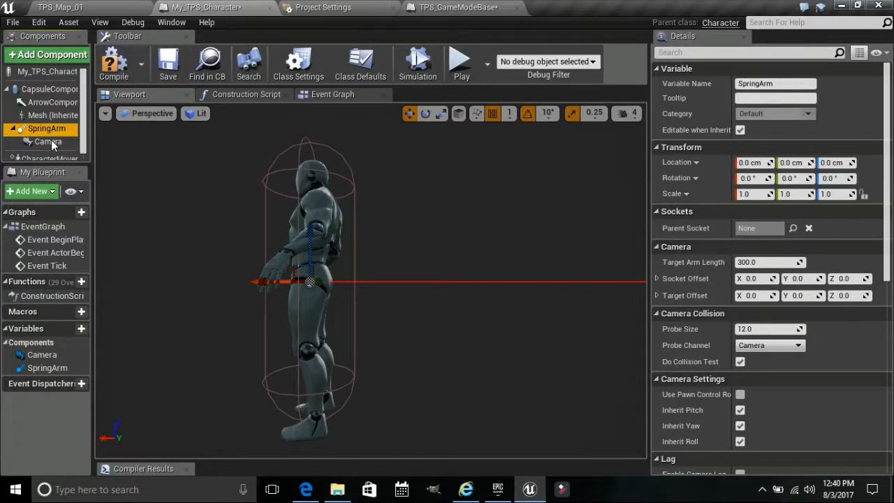
pyautogui.scroll(-3, 370, 279)
pyautogui.moveTo(371, 279); pyautogui.dragTo(406, 275, button='middle')
pyautogui.keyDown('alt'); pyautogui.moveTo(12, 133); pyautogui.dragTo(217, 262); pyautogui.keyUp('alt')
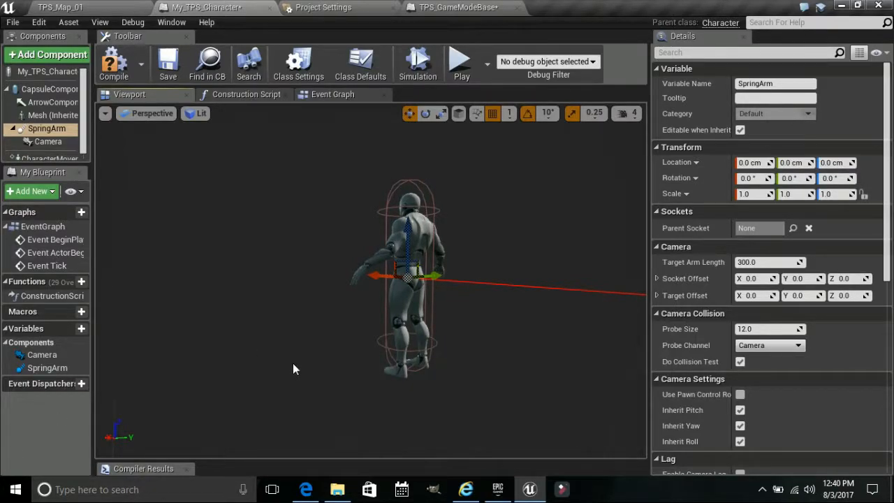
pyautogui.moveTo(290, 355); pyautogui.dragTo(291, 355, button='right')
pyautogui.moveTo(475, 354); pyautogui.dragTo(475, 354, button='right')
pyautogui.scroll(4, 474, 354)
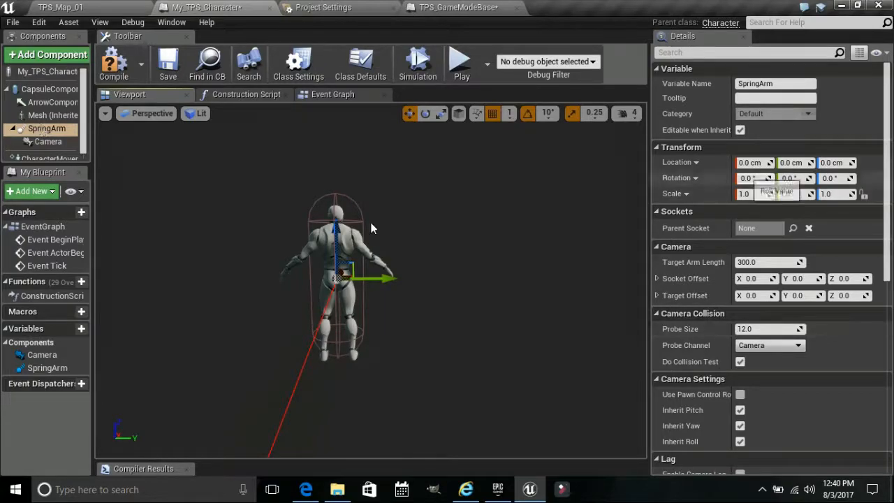
# Raise SpringArm towards the mannequin's upper body by setting its Z location to 55 cm
pyautogui.click(830, 163)
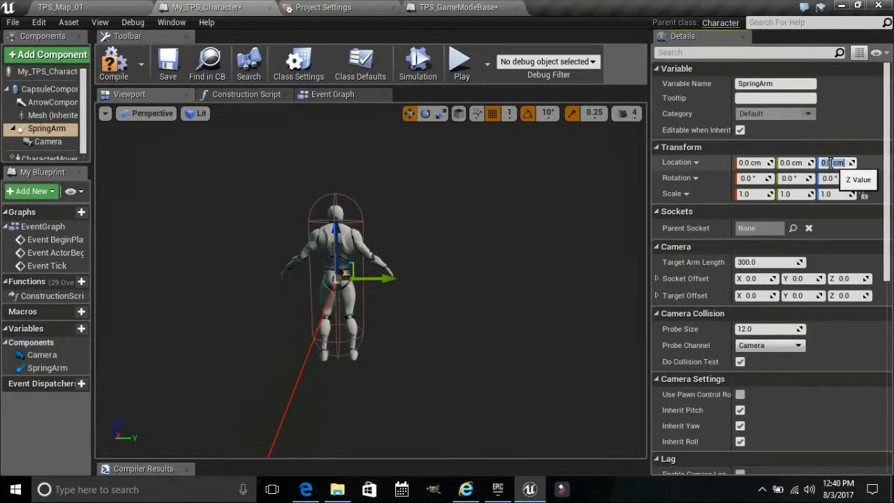
pyautogui.scroll(-2, 600, 254)
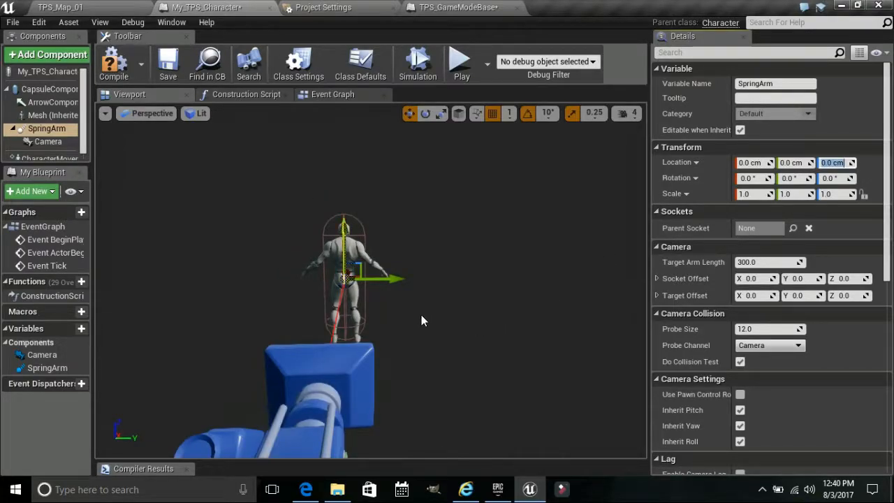
pyautogui.moveTo(345, 240); pyautogui.dragTo(344, 226)
pyautogui.moveTo(470, 281); pyautogui.dragTo(474, 291, button='right')
pyautogui.click(838, 162)
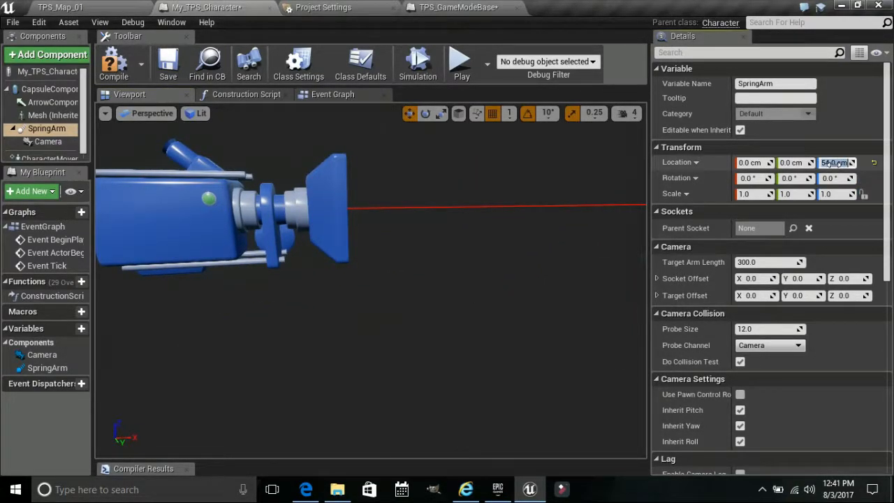
pyautogui.write('55')
pyautogui.press('Return')
# Shift SpringArm sideways to the mannequin's right shoulder, to a Y location of about 28 cm
pyautogui.moveTo(475, 413); pyautogui.dragTo(476, 304, button='right')
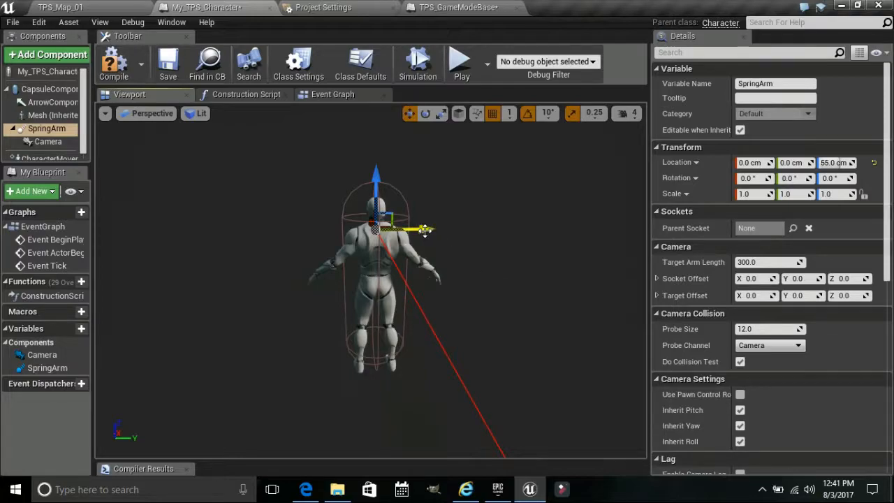
pyautogui.moveTo(425, 230); pyautogui.dragTo(454, 222)
pyautogui.moveTo(425, 231); pyautogui.dragTo(391, 225, button='right')
pyautogui.moveTo(425, 232); pyautogui.dragTo(465, 225, button='middle')
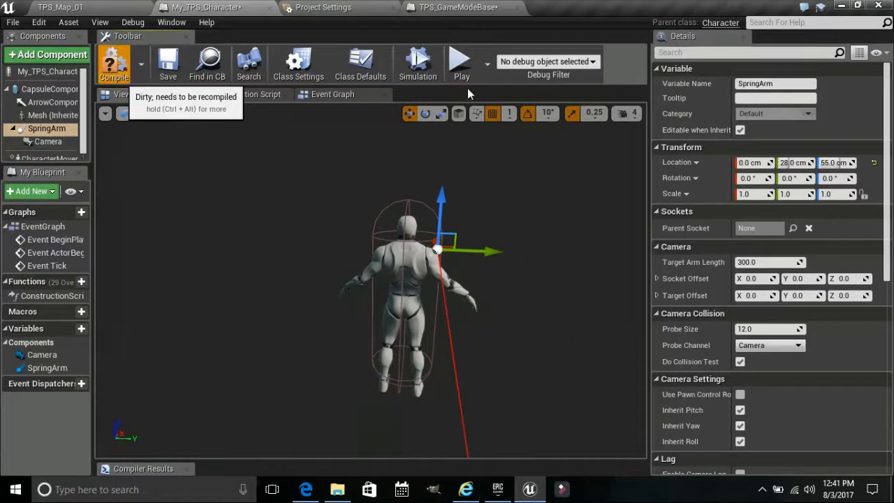
# Compile and save the My_TPS_Character blueprint and start a play test of the level
pyautogui.click(169, 63)
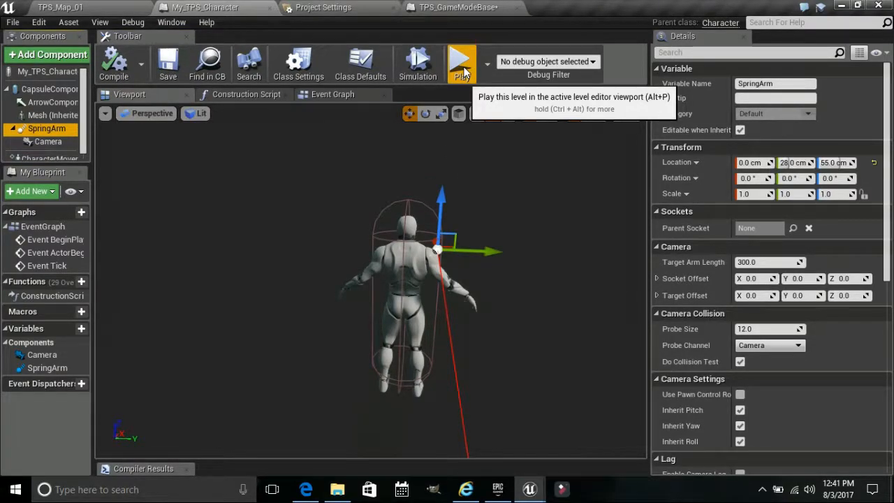
pyautogui.click(462, 65)
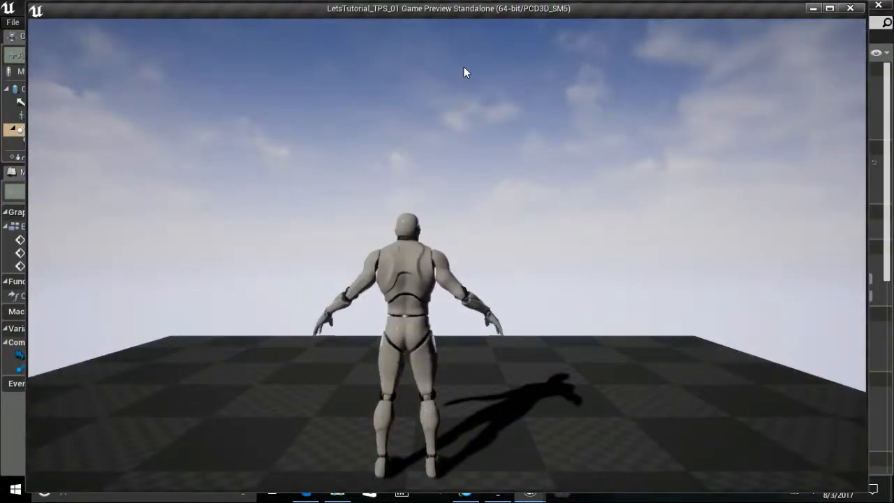